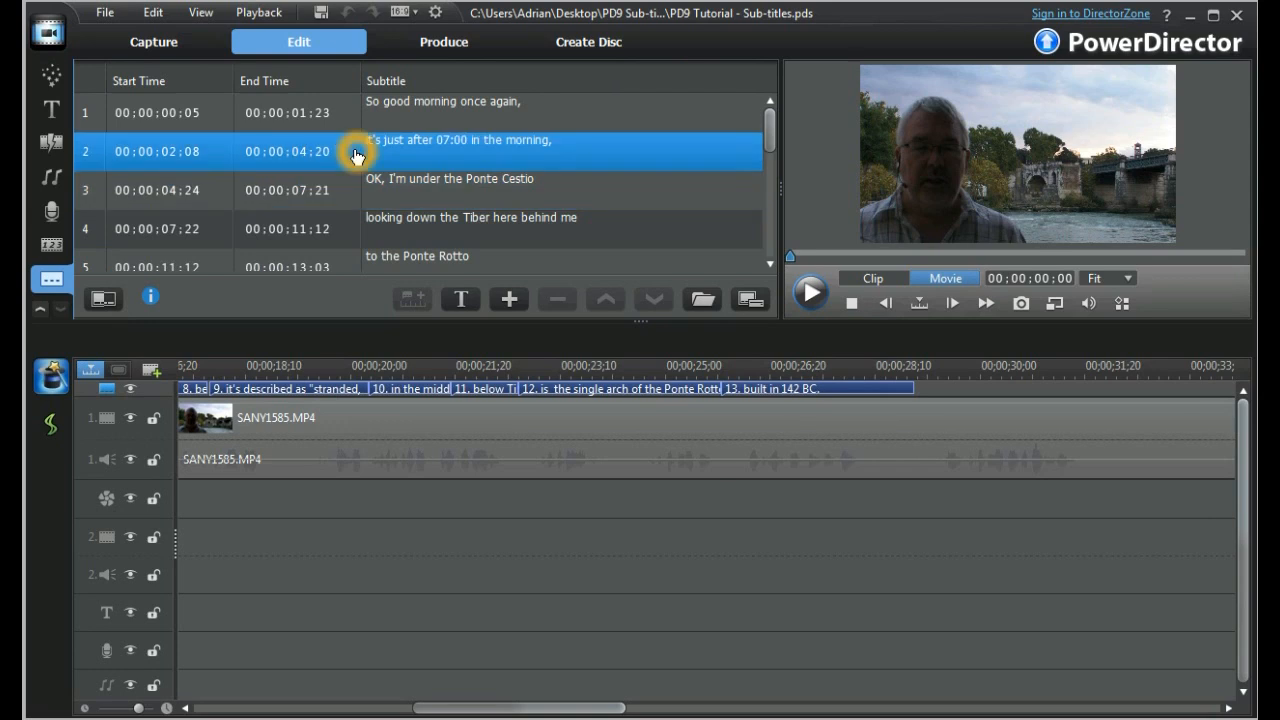
# Check in the track options that the subtitle track is enabled on the timeline.
pyautogui.click(165, 390)
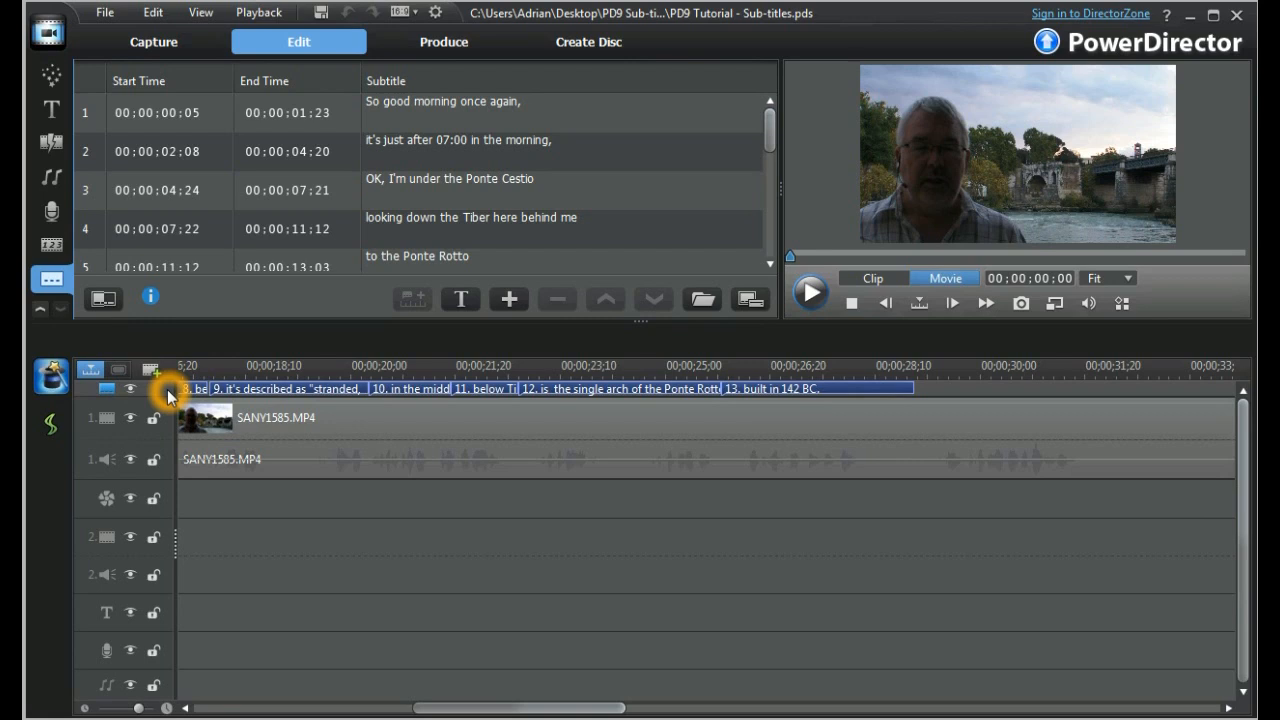
pyautogui.rightClick(168, 397)
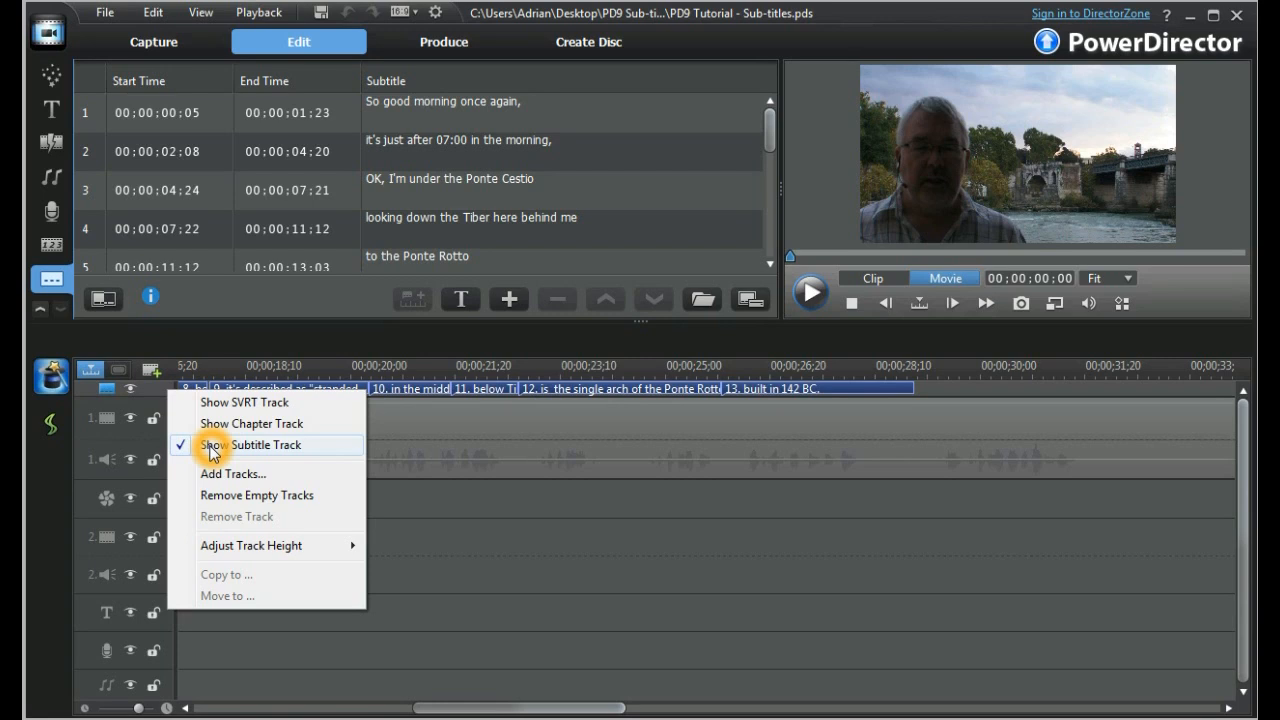
pyautogui.click(430, 557)
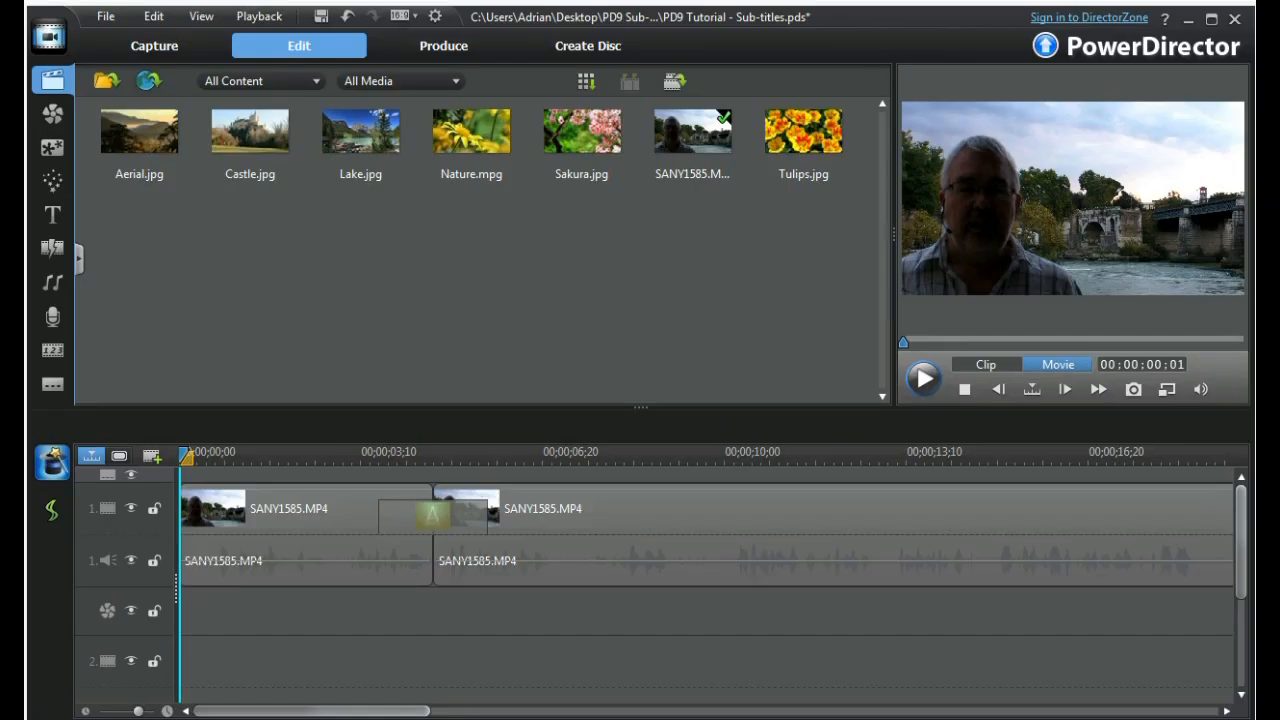
# Open the Subtitle Room to work on the project's subtitle list.
pyautogui.click(52, 385)
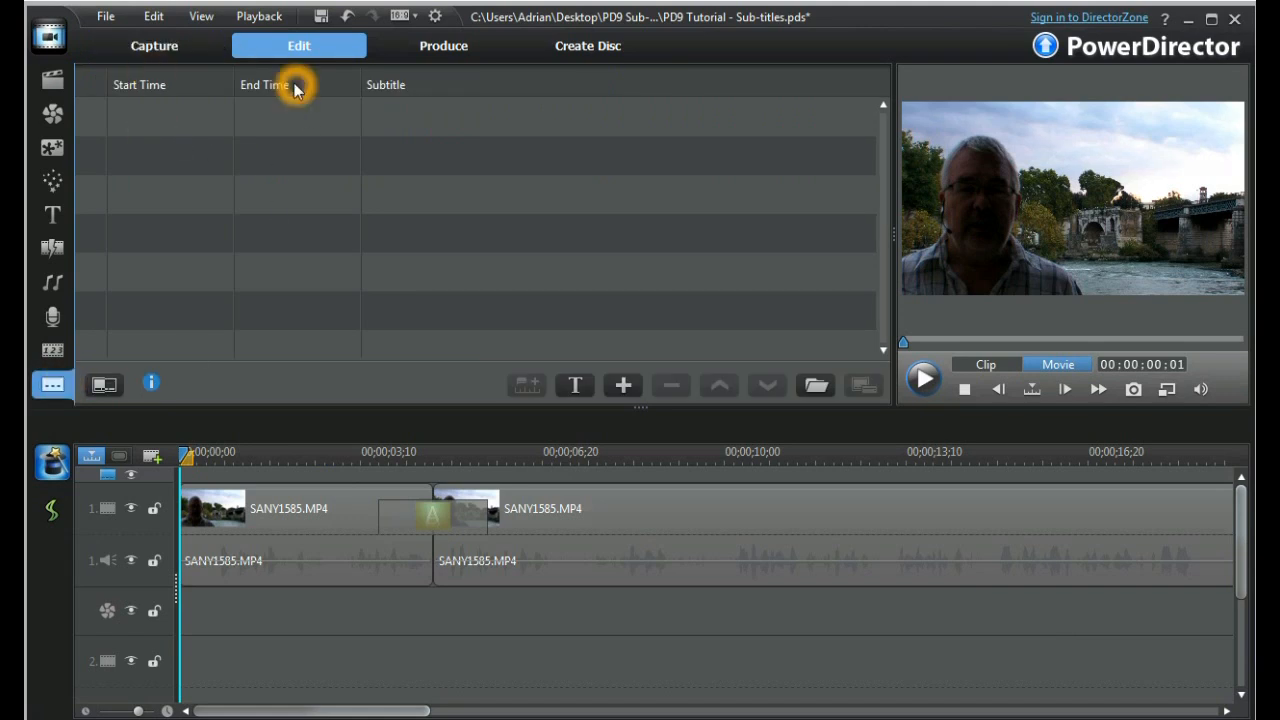
pyautogui.click(425, 129)
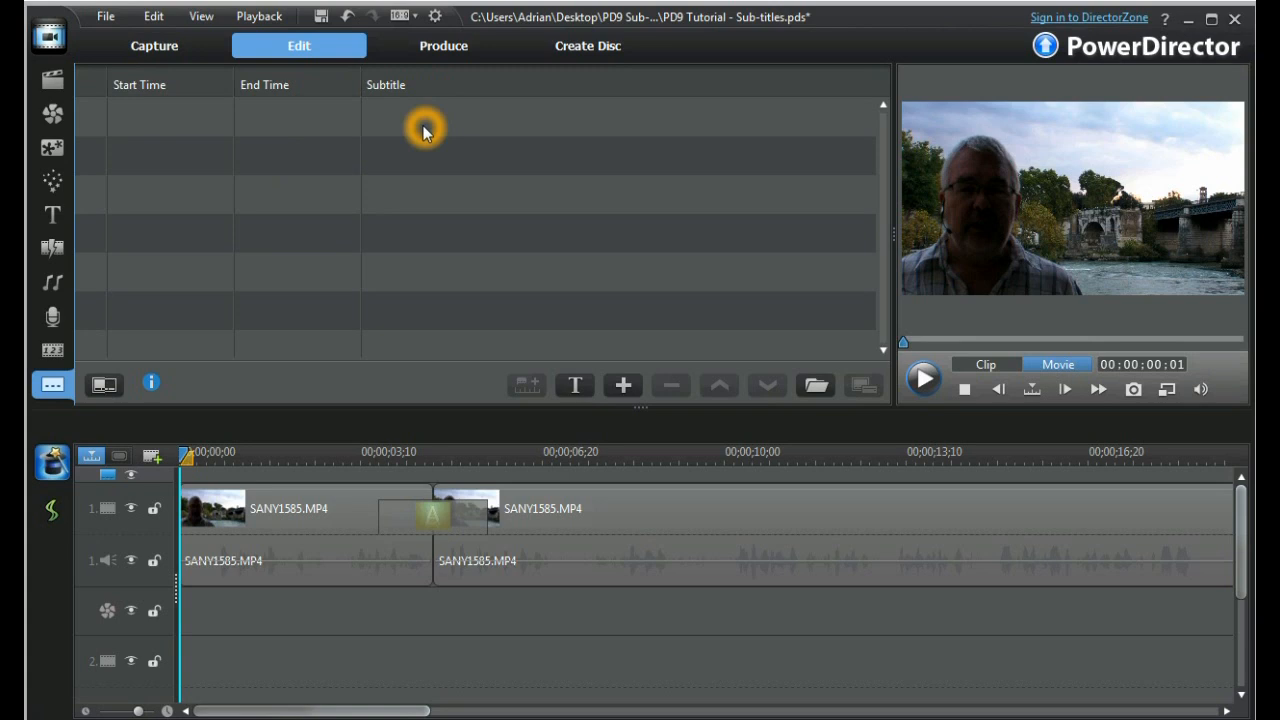
# Examine the subtitle controls for text format, adding, removing, navigating, SRT or TXT import and SRT export.
pyautogui.click(104, 390)
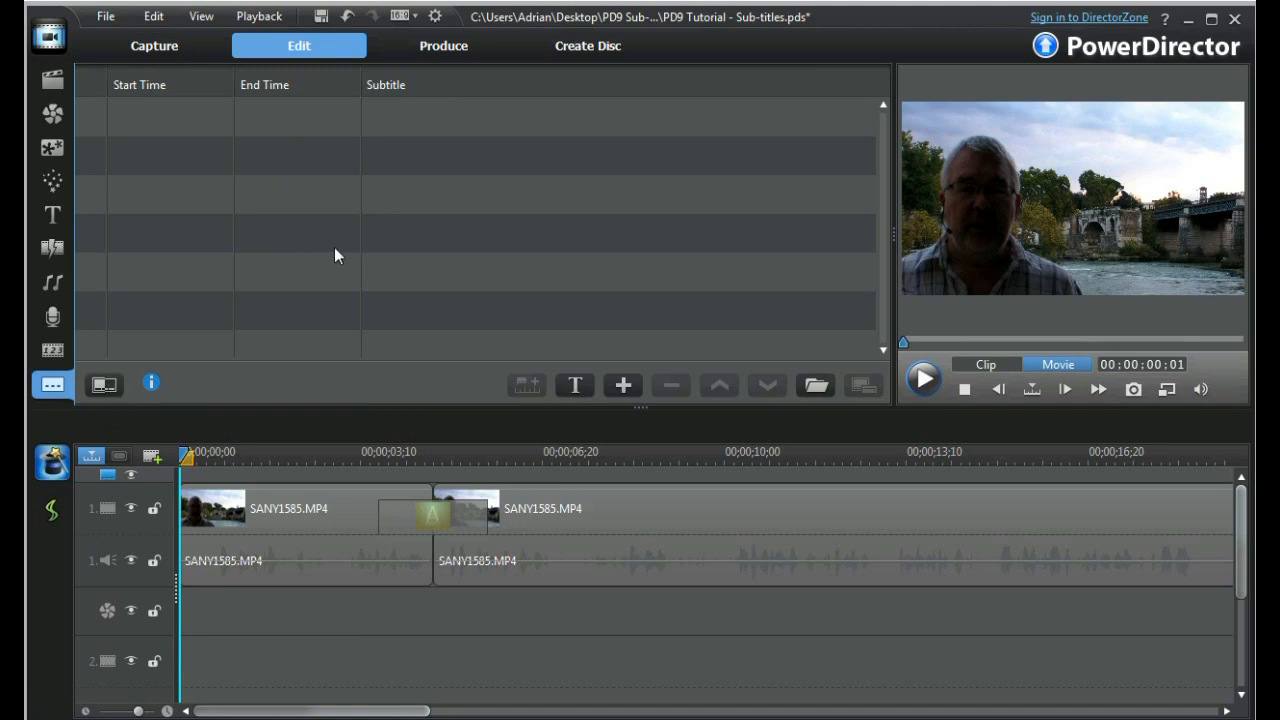
pyautogui.click(578, 386)
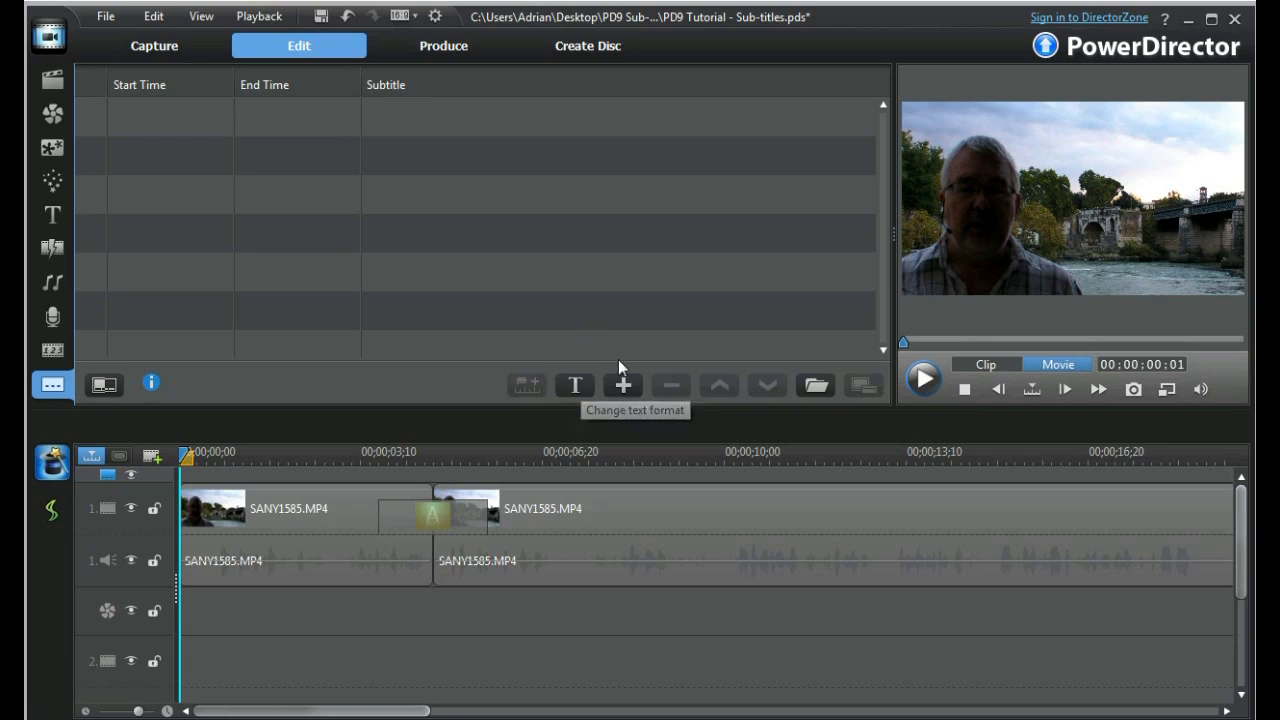
pyautogui.click(626, 386)
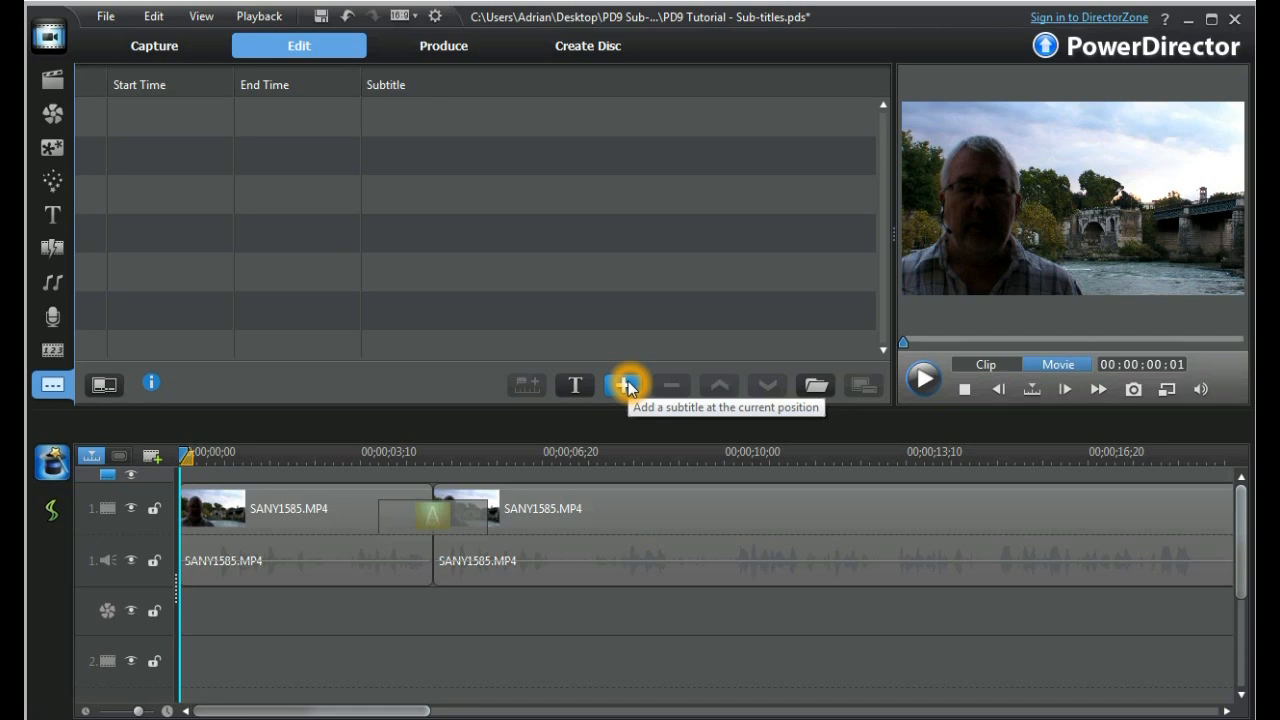
pyautogui.click(672, 387)
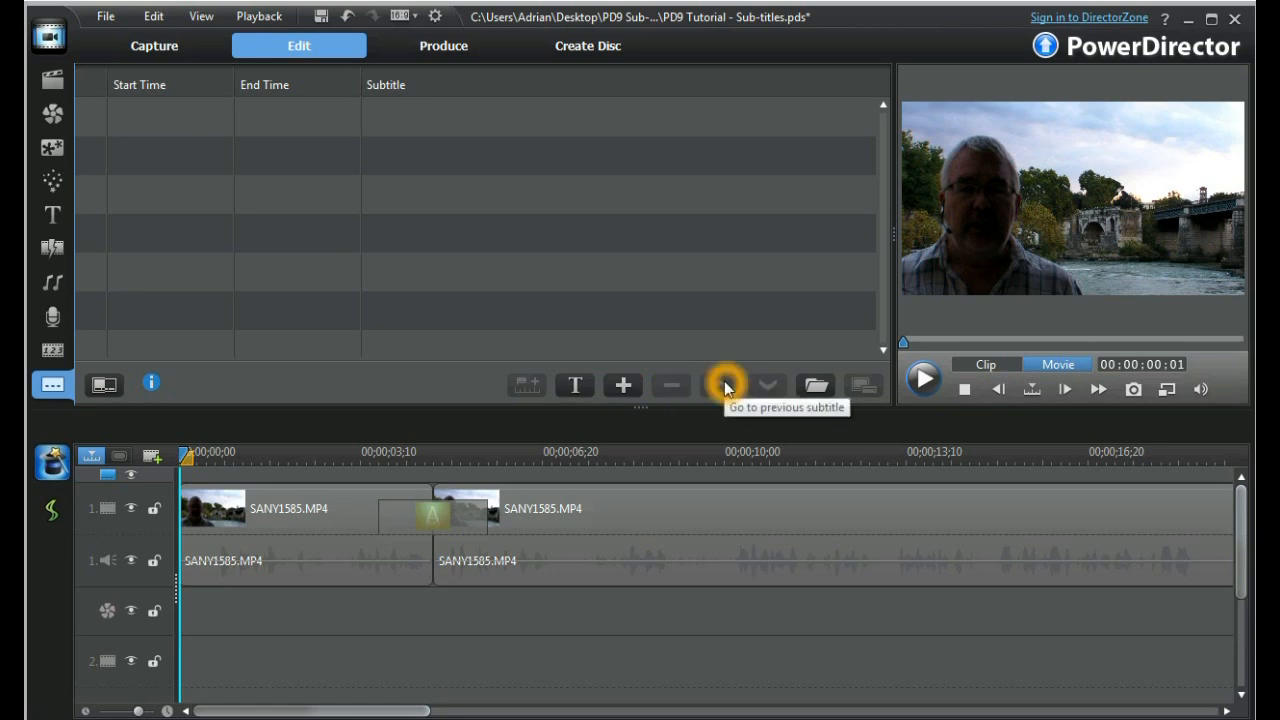
pyautogui.click(768, 385)
pyautogui.click(818, 387)
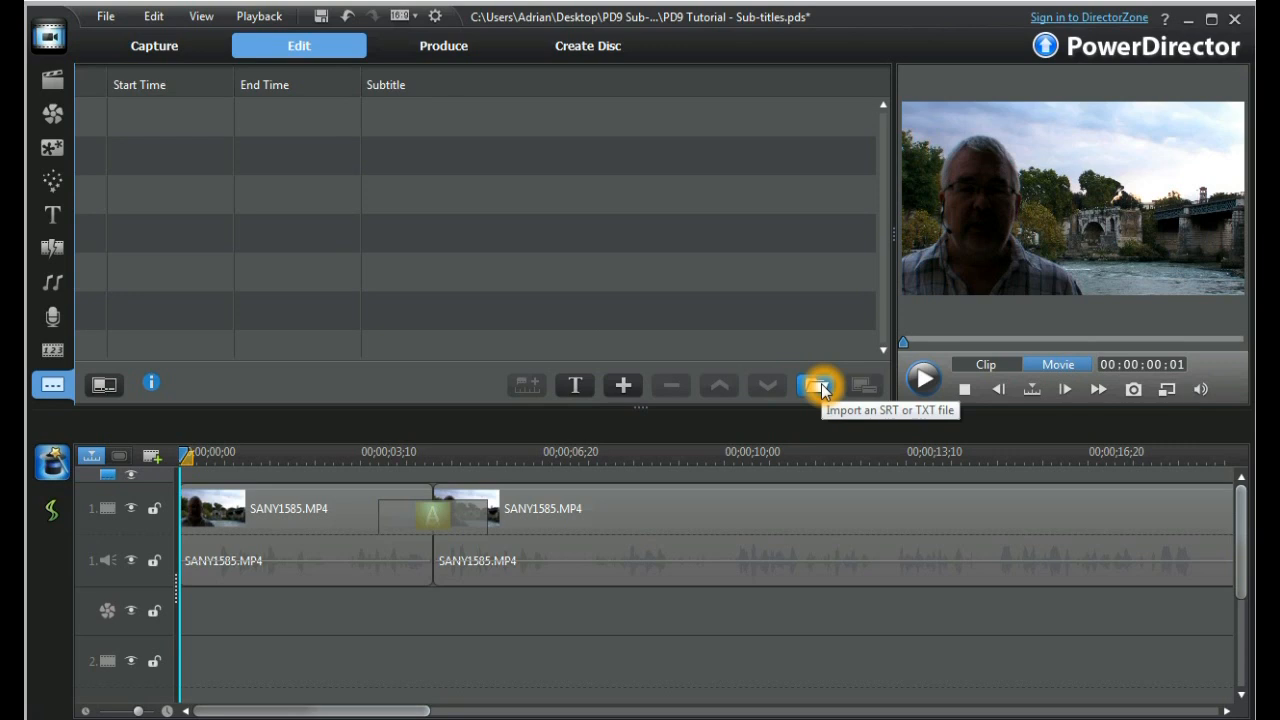
pyautogui.click(866, 387)
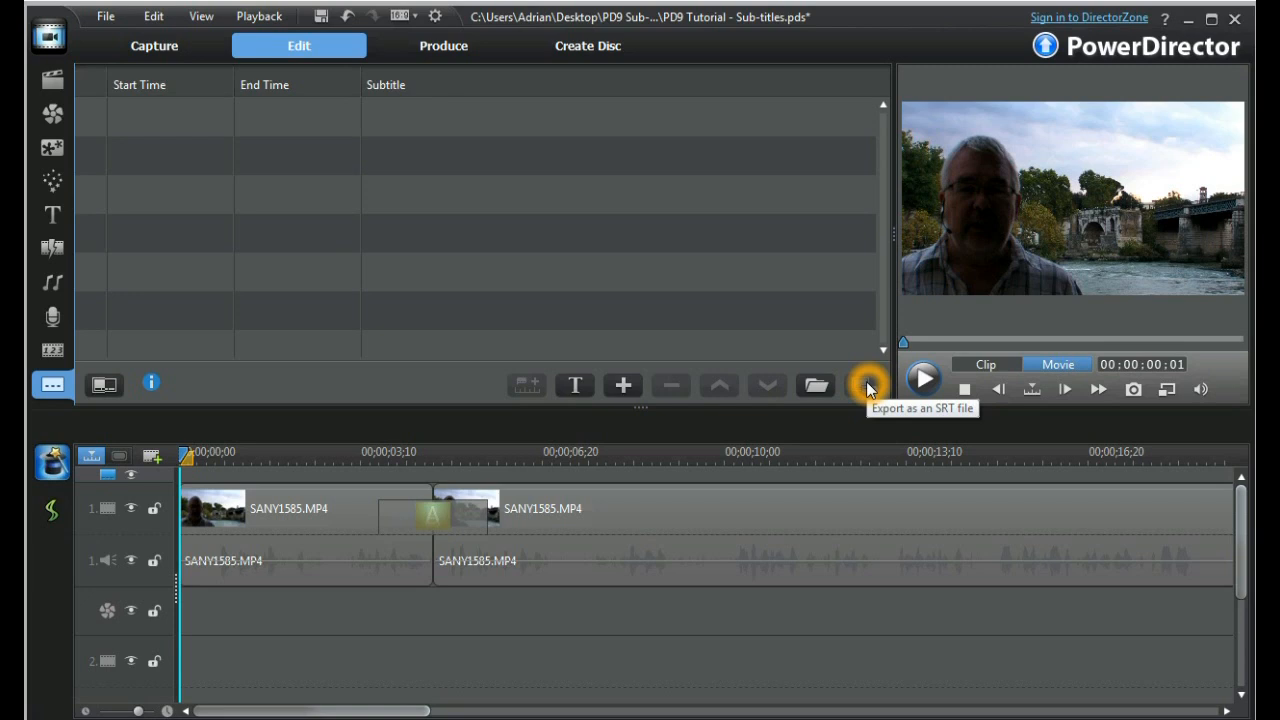
pyautogui.click(688, 618)
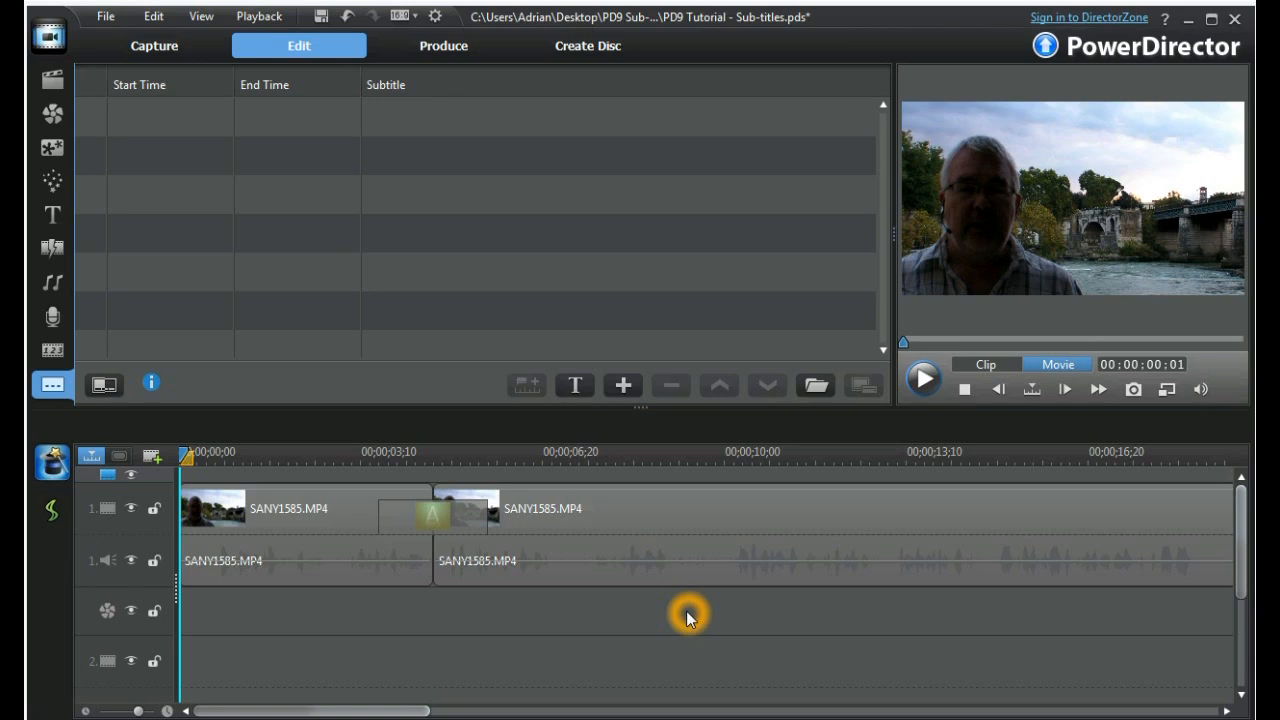
# Check the default subtitle duration in the Editing preferences and leave the preferences without changes.
pyautogui.click(150, 18)
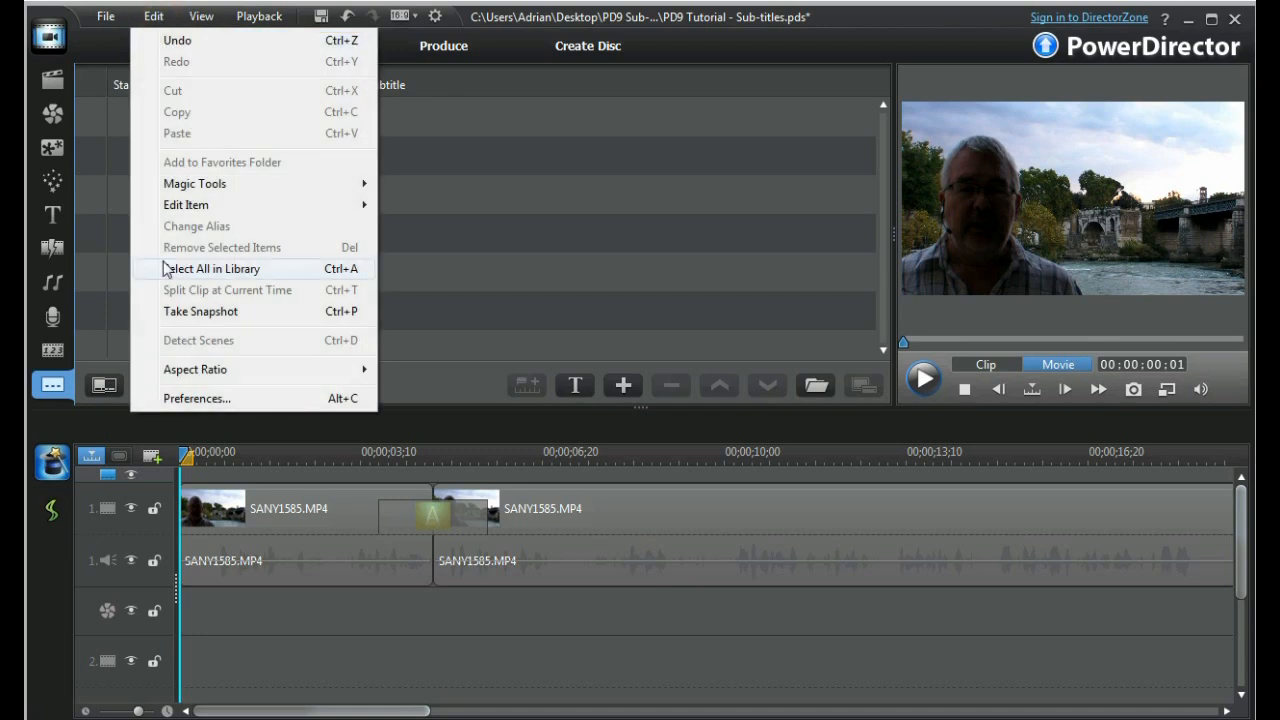
pyautogui.click(180, 399)
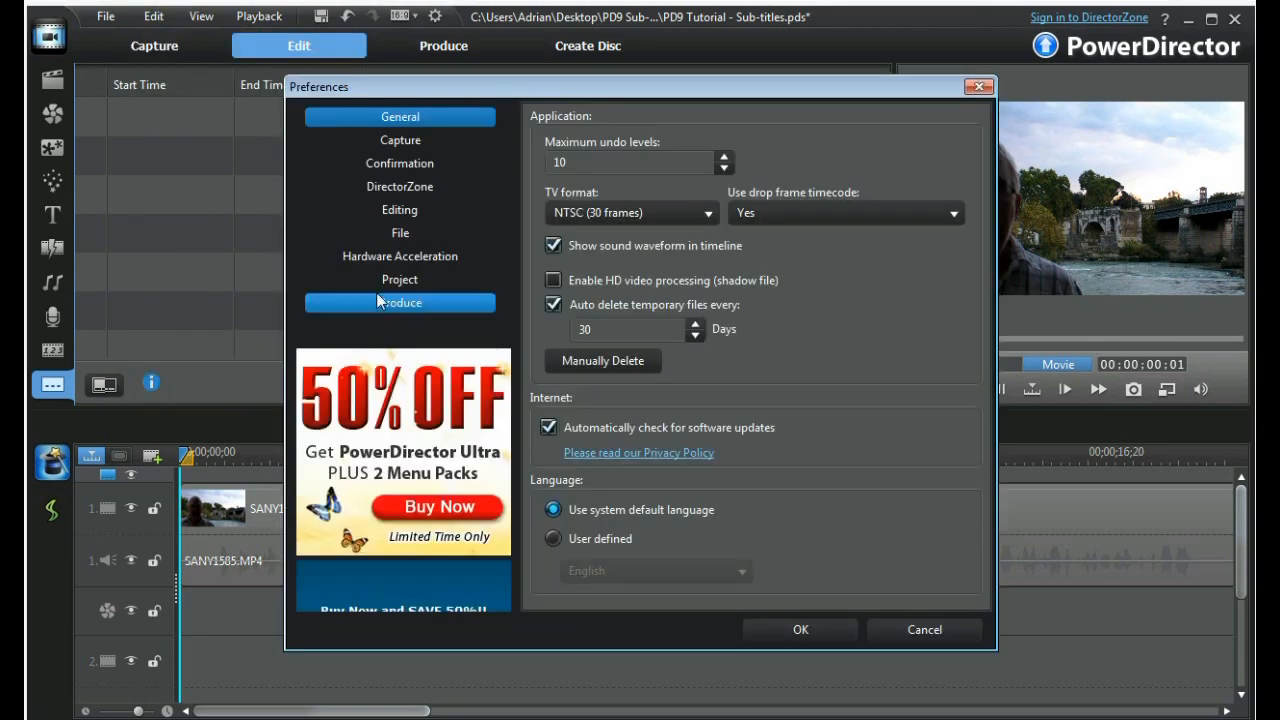
pyautogui.click(402, 212)
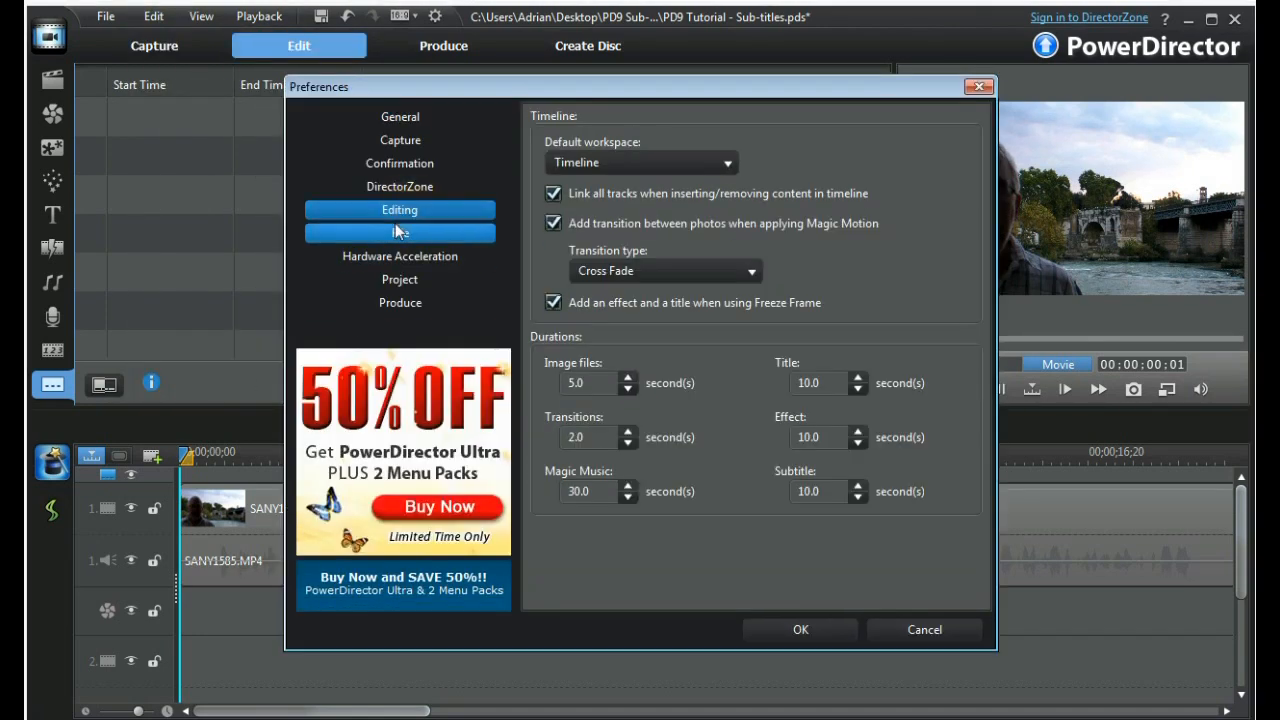
pyautogui.click(791, 480)
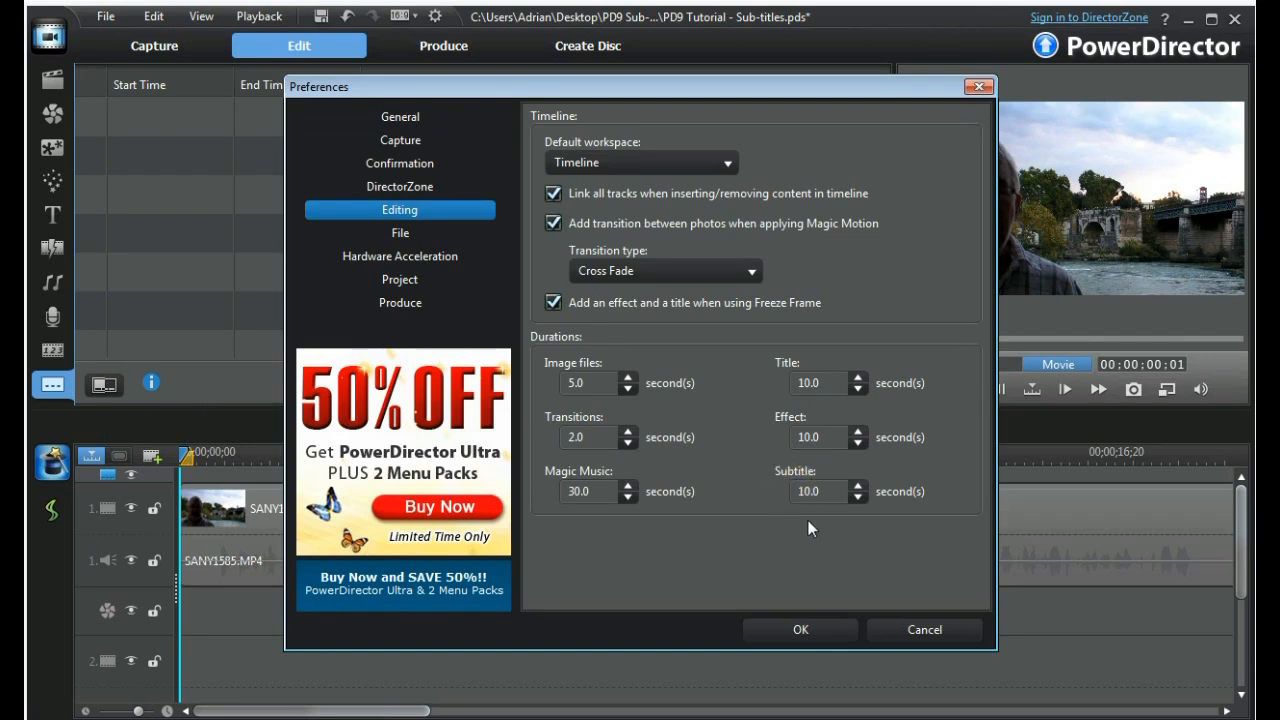
pyautogui.click(813, 510)
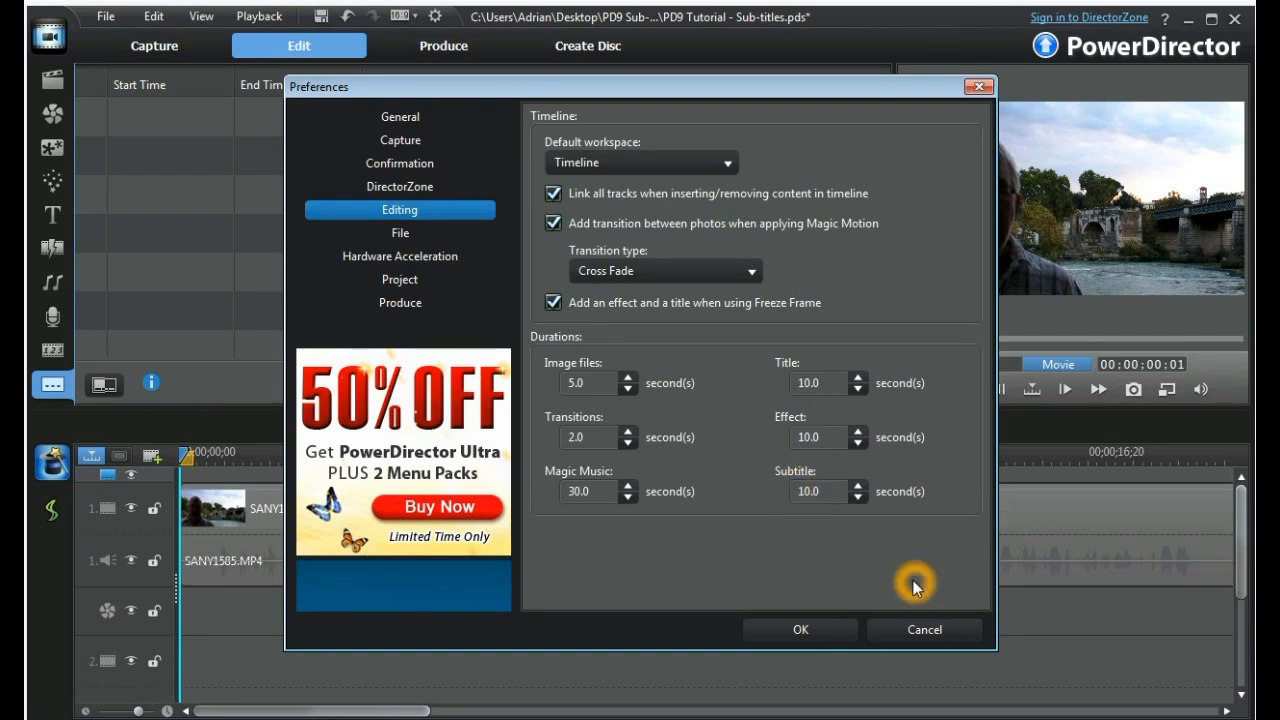
pyautogui.click(930, 630)
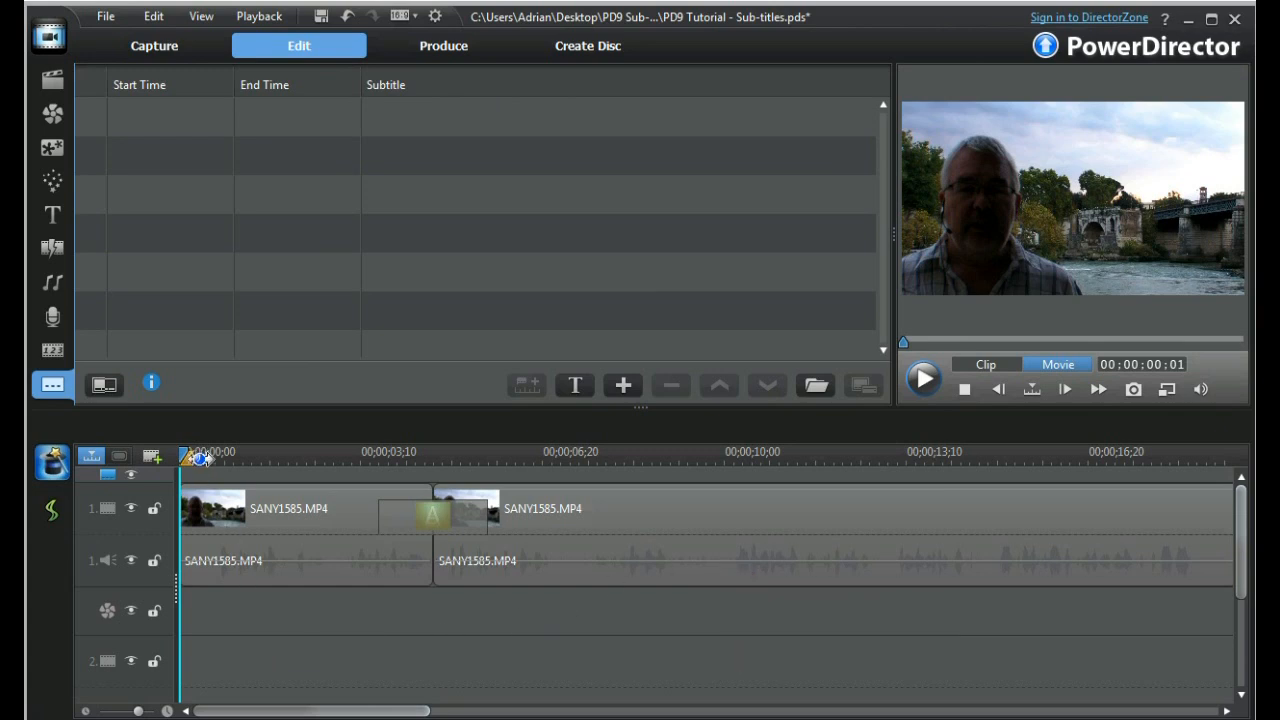
# Move the playhead to 00:00:00:12 and add a subtitle at that position.
pyautogui.moveTo(182, 457); pyautogui.dragTo(203, 457)
pyautogui.click(1180, 364)
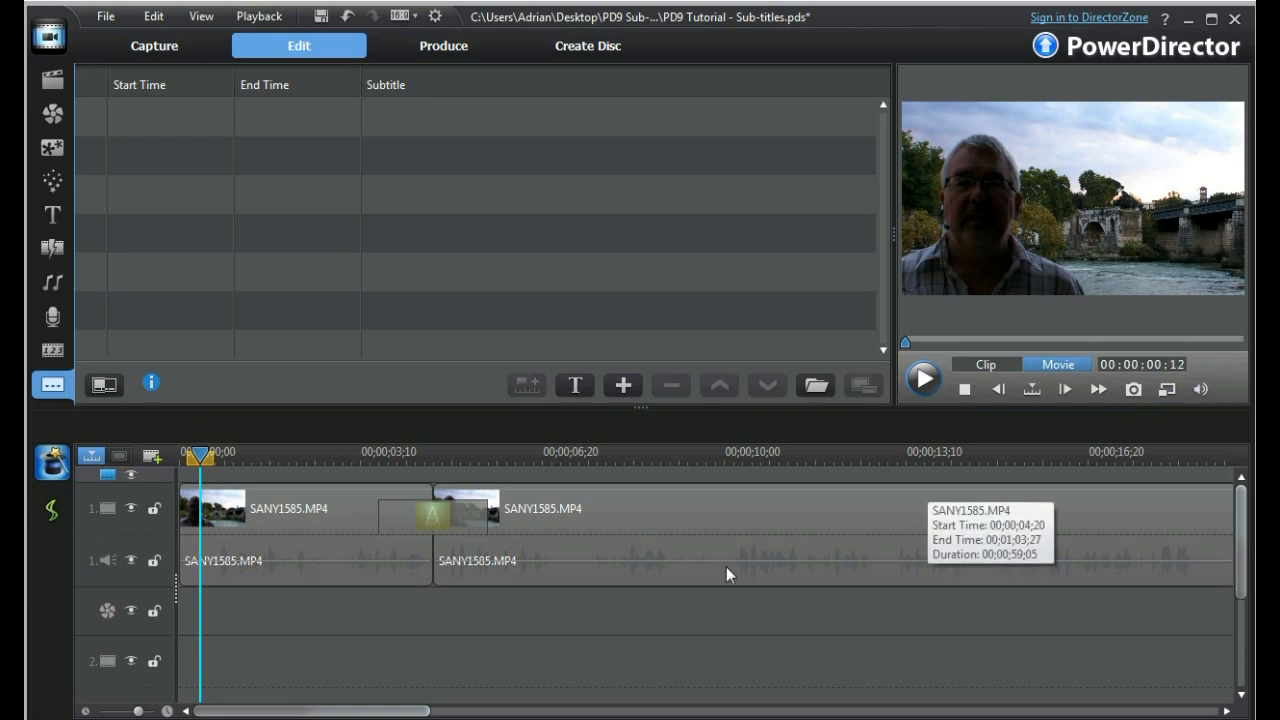
pyautogui.click(622, 388)
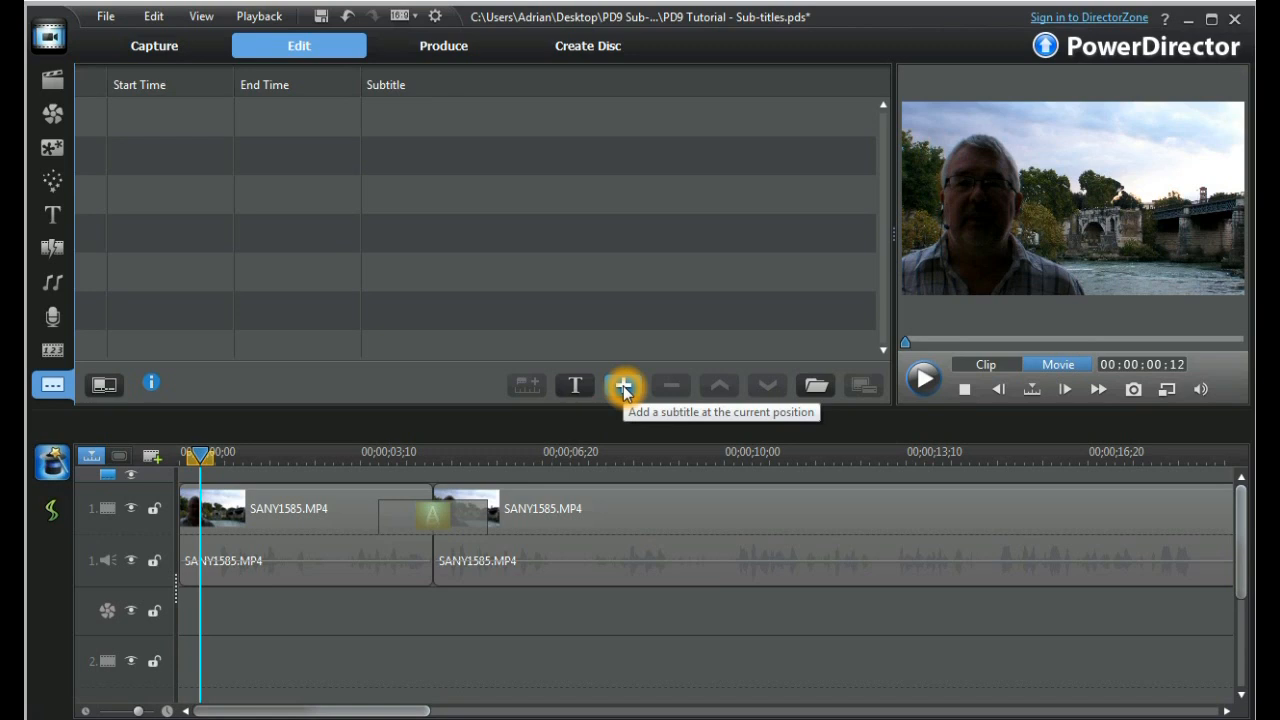
pyautogui.click(622, 388)
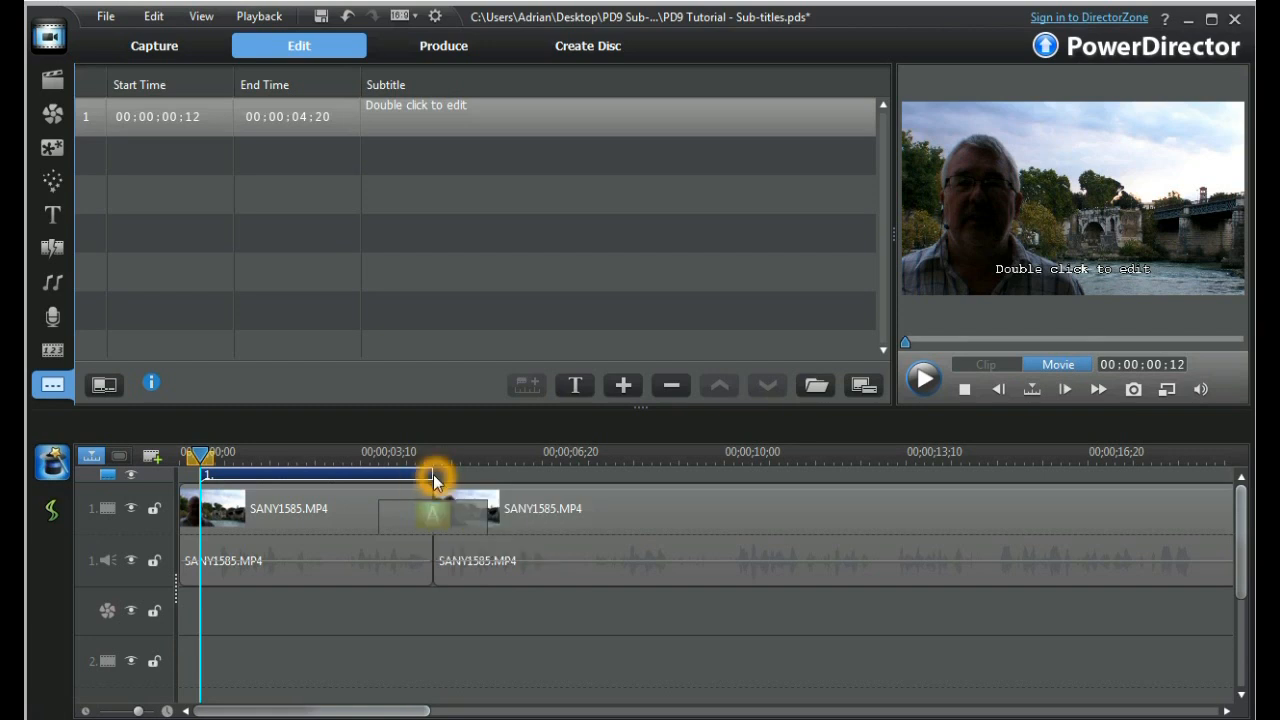
# Try to stretch the first subtitle on the timeline beyond the end of the first video clip.
pyautogui.moveTo(433, 480); pyautogui.dragTo(524, 481)
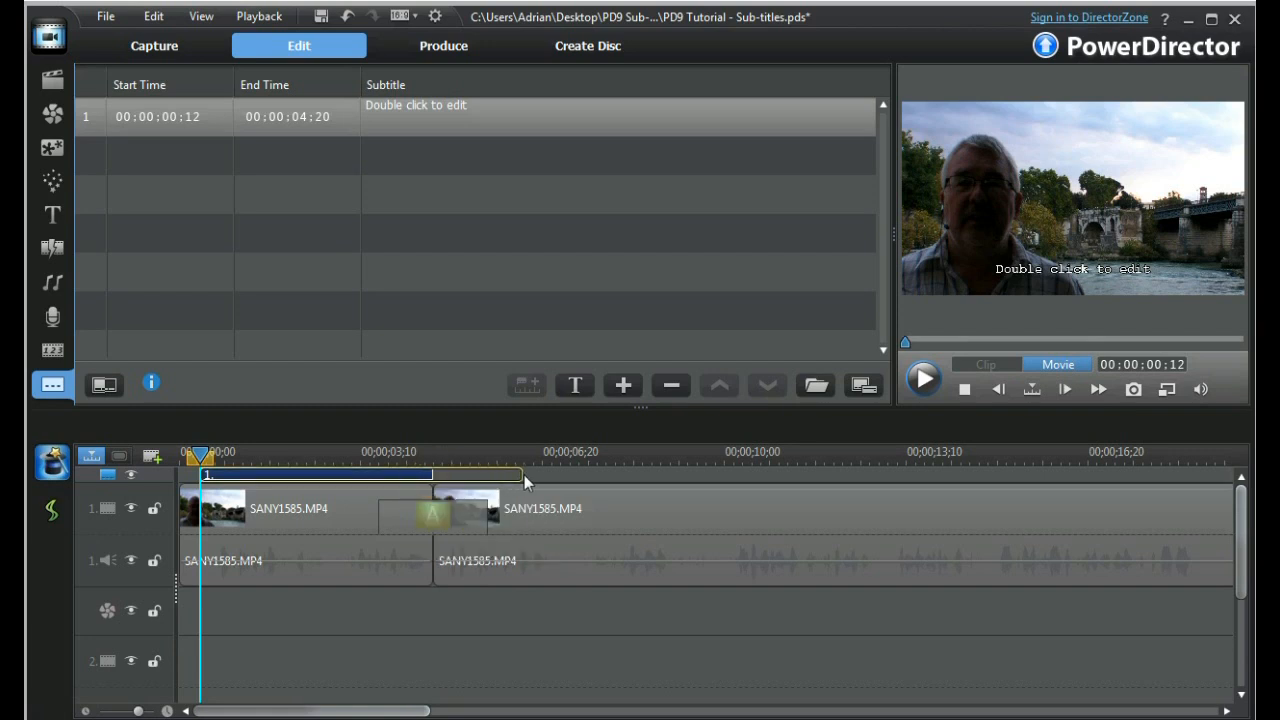
pyautogui.moveTo(687, 477); pyautogui.dragTo(439, 481)
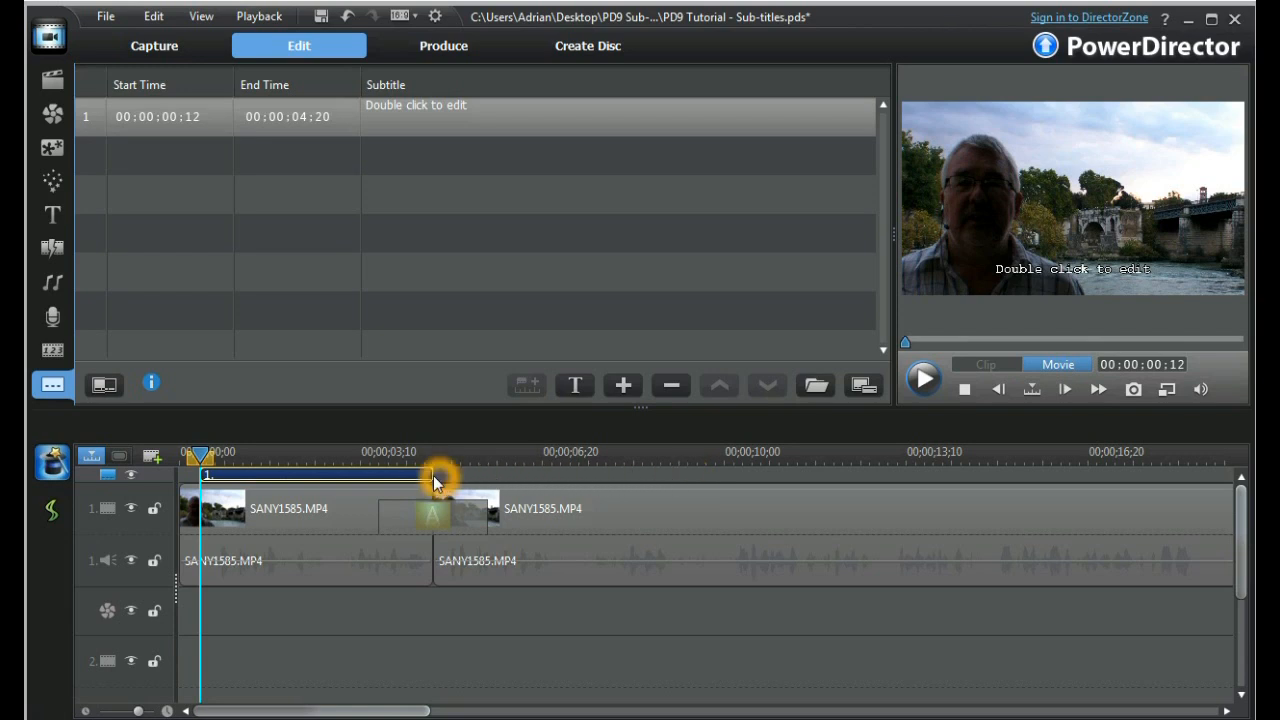
pyautogui.click(355, 480)
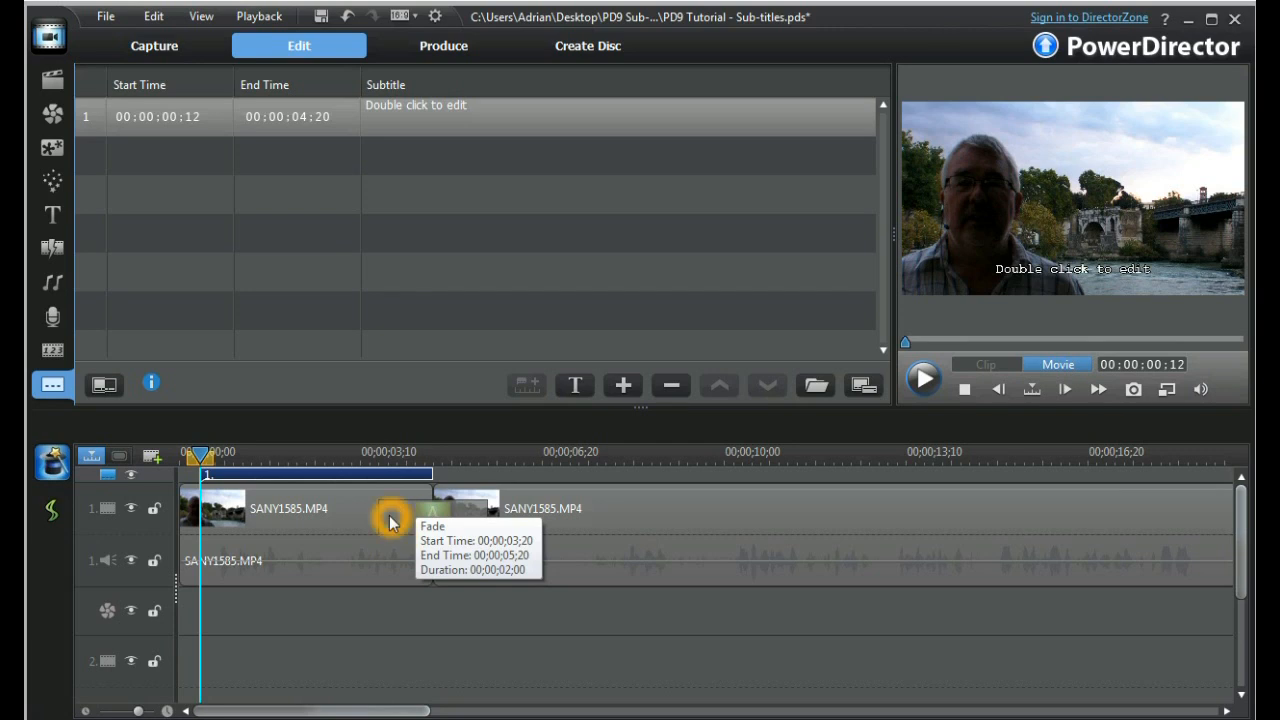
# Set the first subtitle's end time to 00:00:02:00.
pyautogui.click(300, 118)
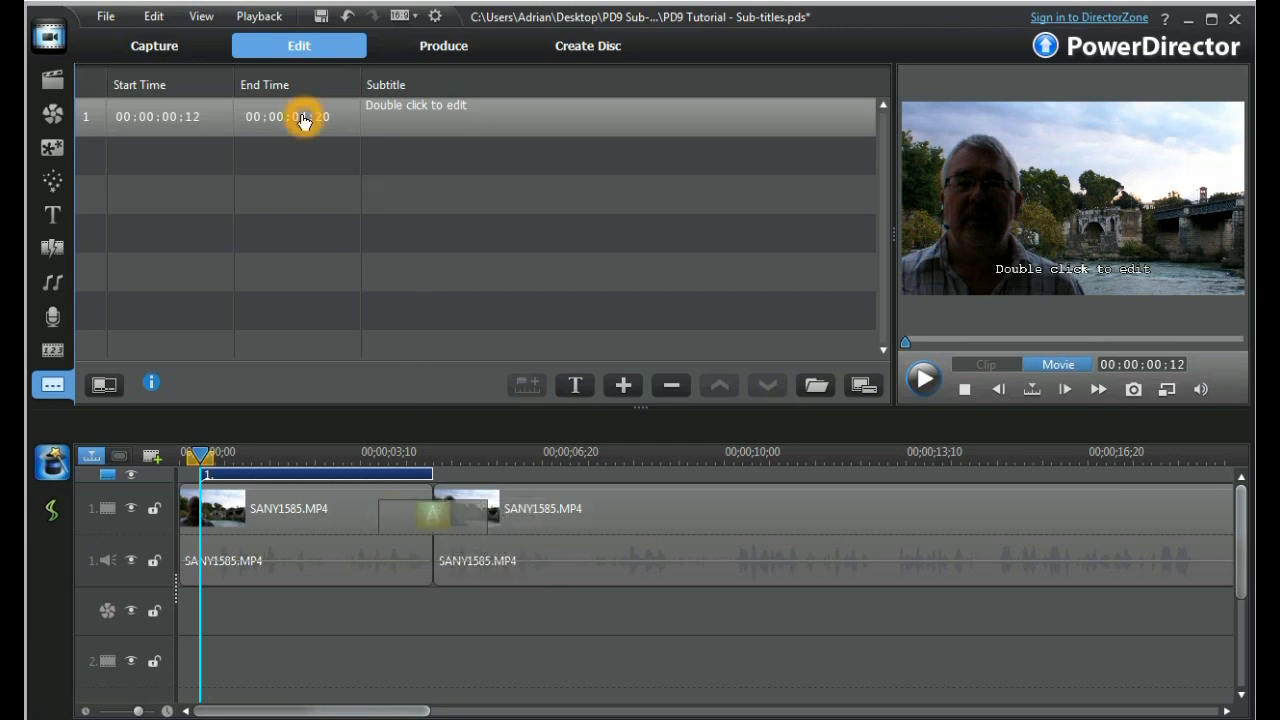
pyautogui.doubleClick(303, 120)
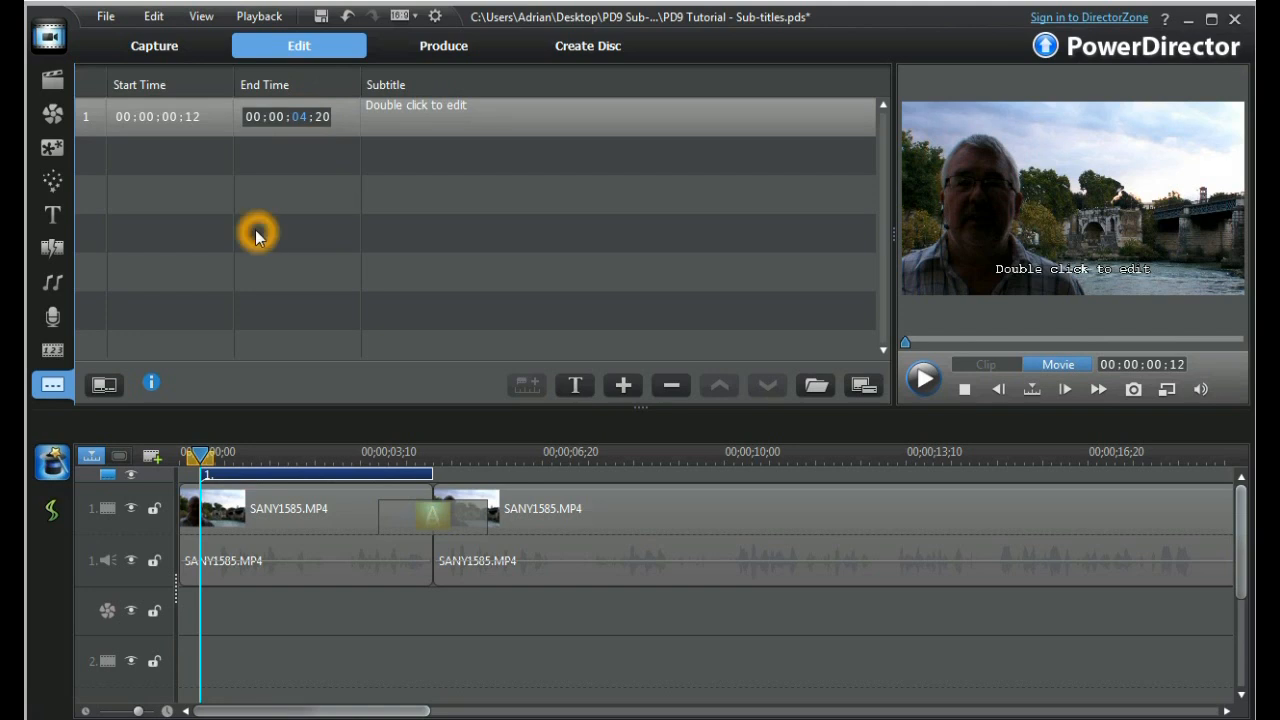
pyautogui.write('02:00')
pyautogui.click(196, 121)
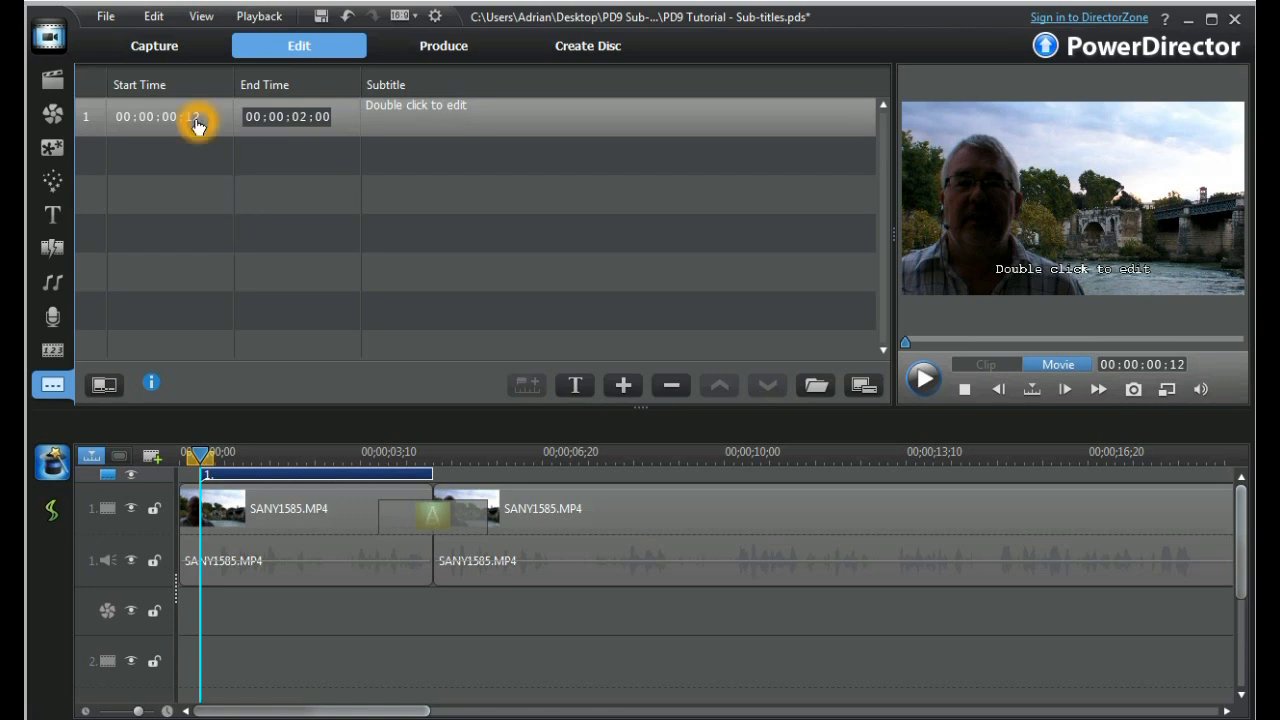
pyautogui.click(328, 123)
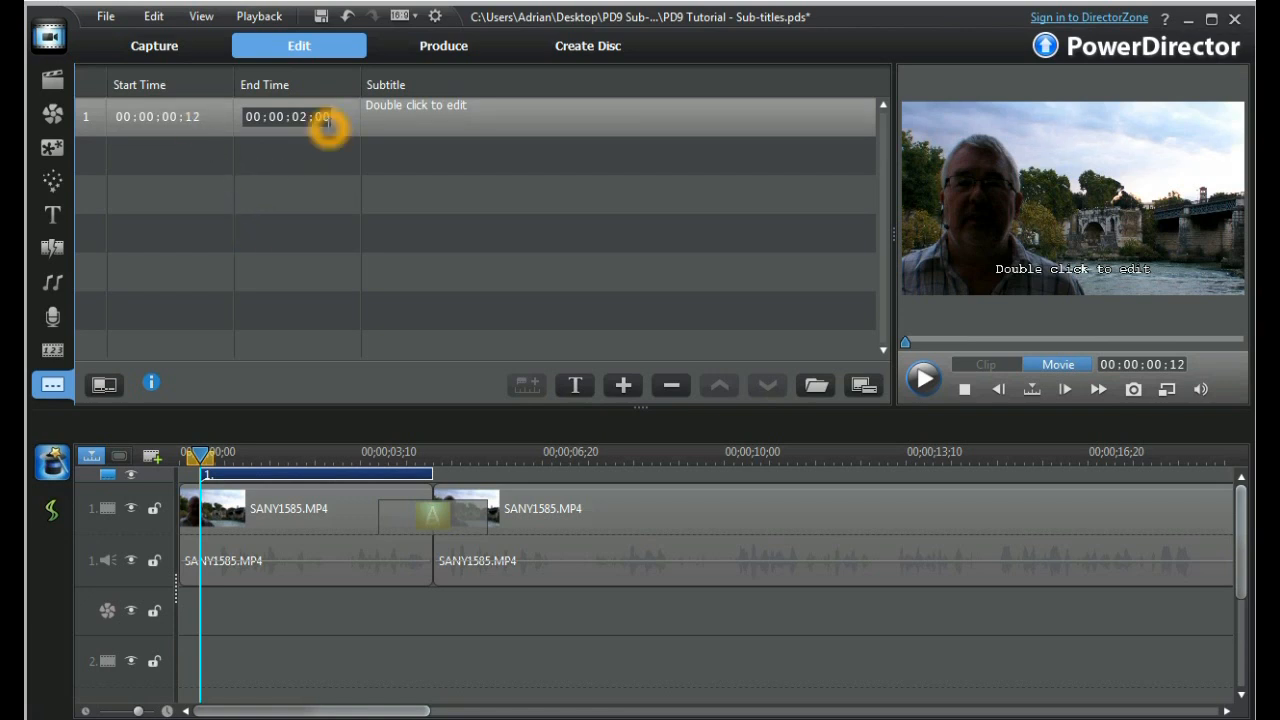
# Enter "So good morning once again," as the text of the first subtitle.
pyautogui.click(452, 117)
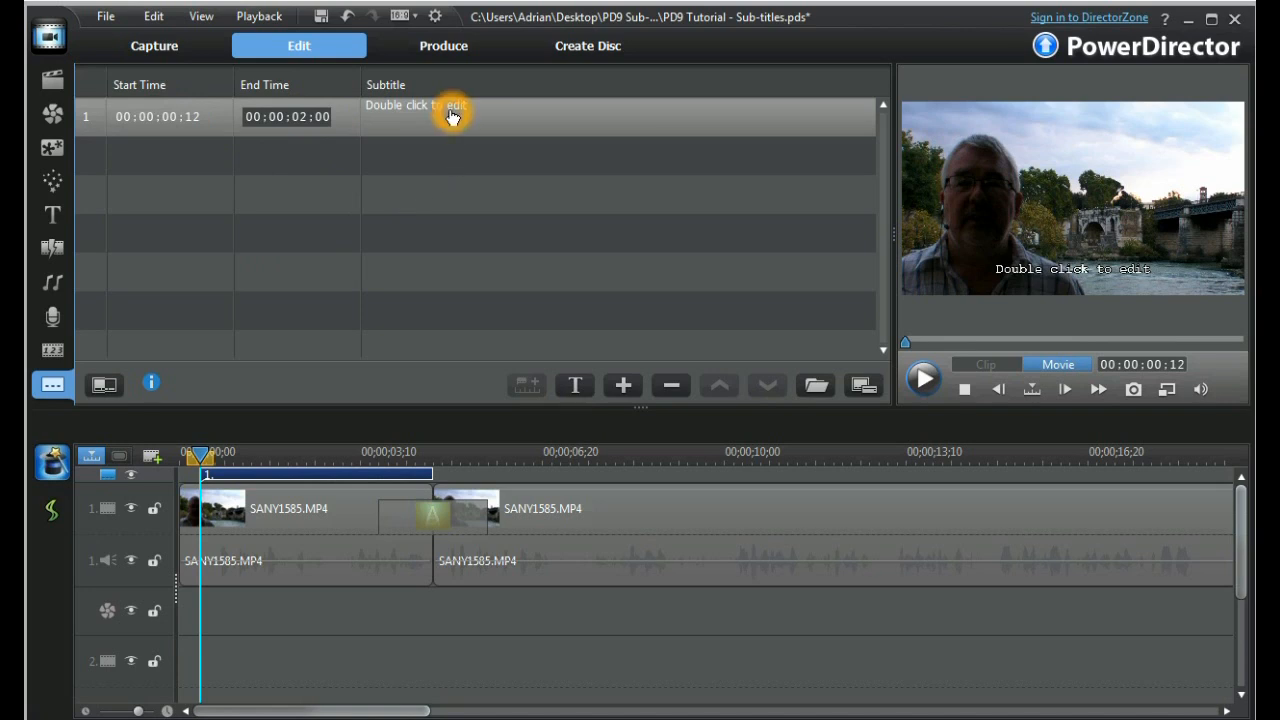
pyautogui.doubleClick(452, 116)
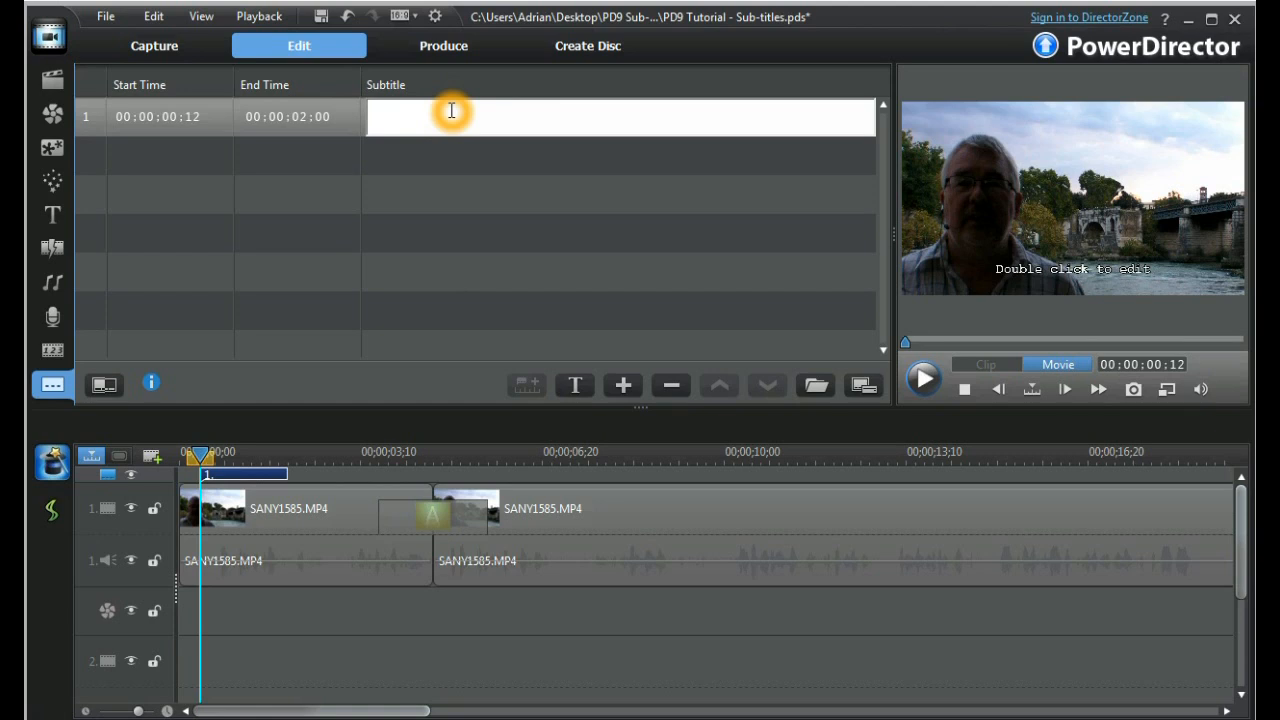
pyautogui.write('So good morning once again,')
pyautogui.click(494, 203)
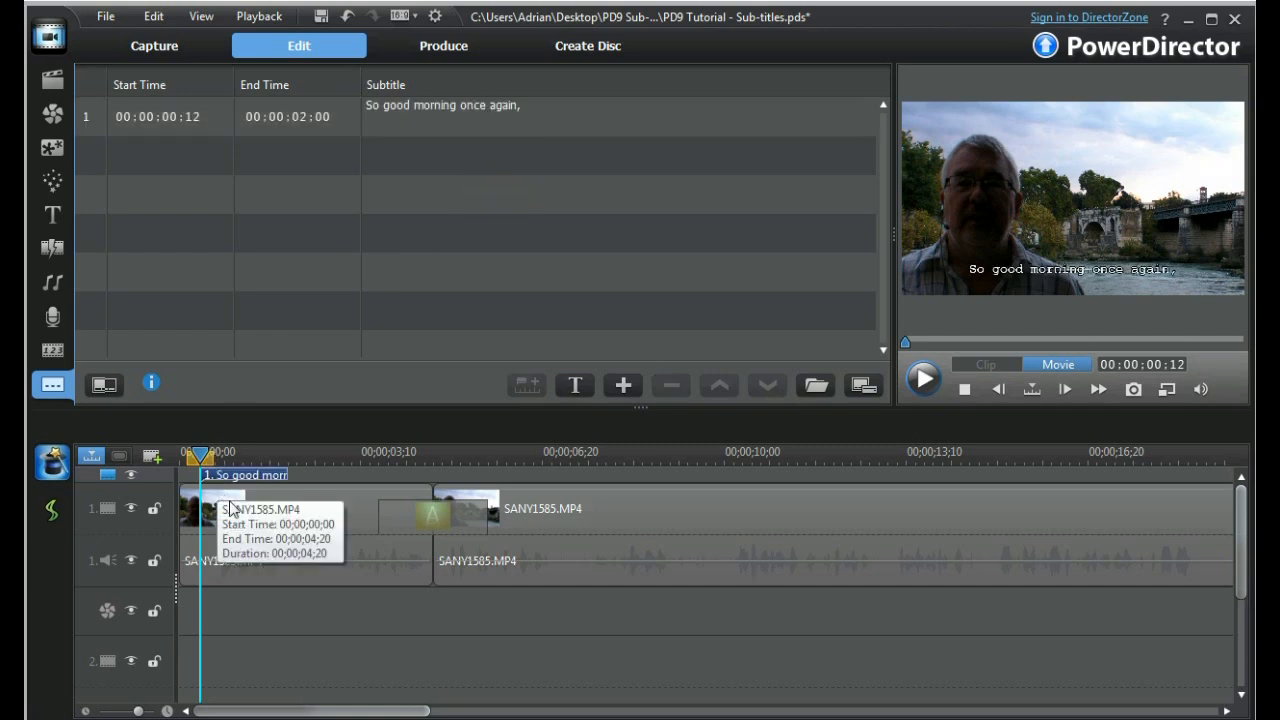
pyautogui.click(238, 479)
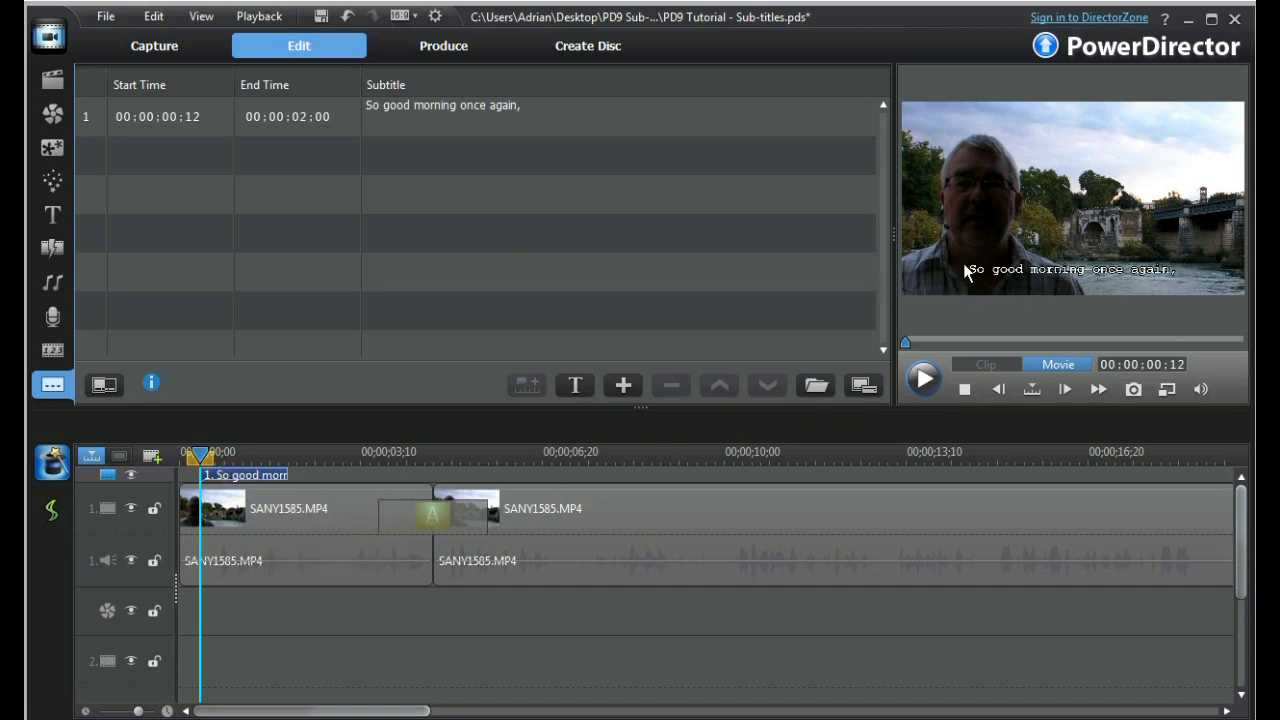
pyautogui.click(857, 618)
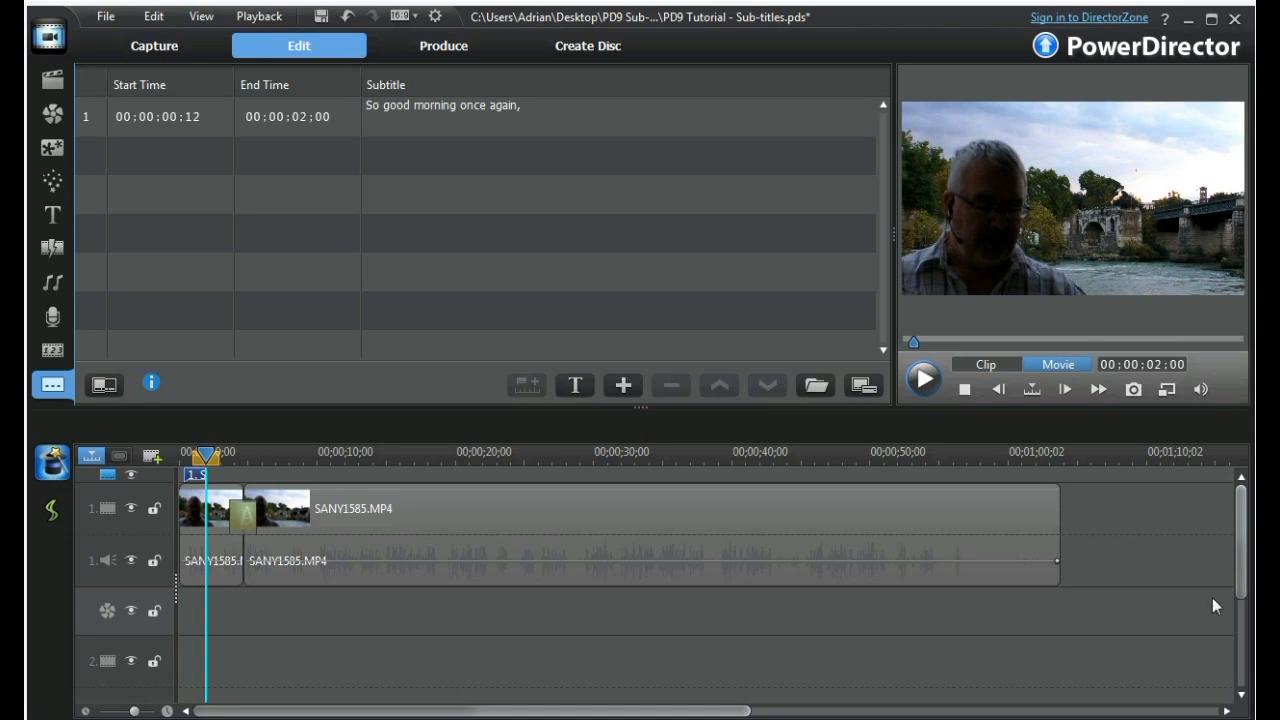
# Set the movie's current time to 00:00:02:08 and add a second subtitle there.
pyautogui.click(1152, 364)
pyautogui.click(1150, 364)
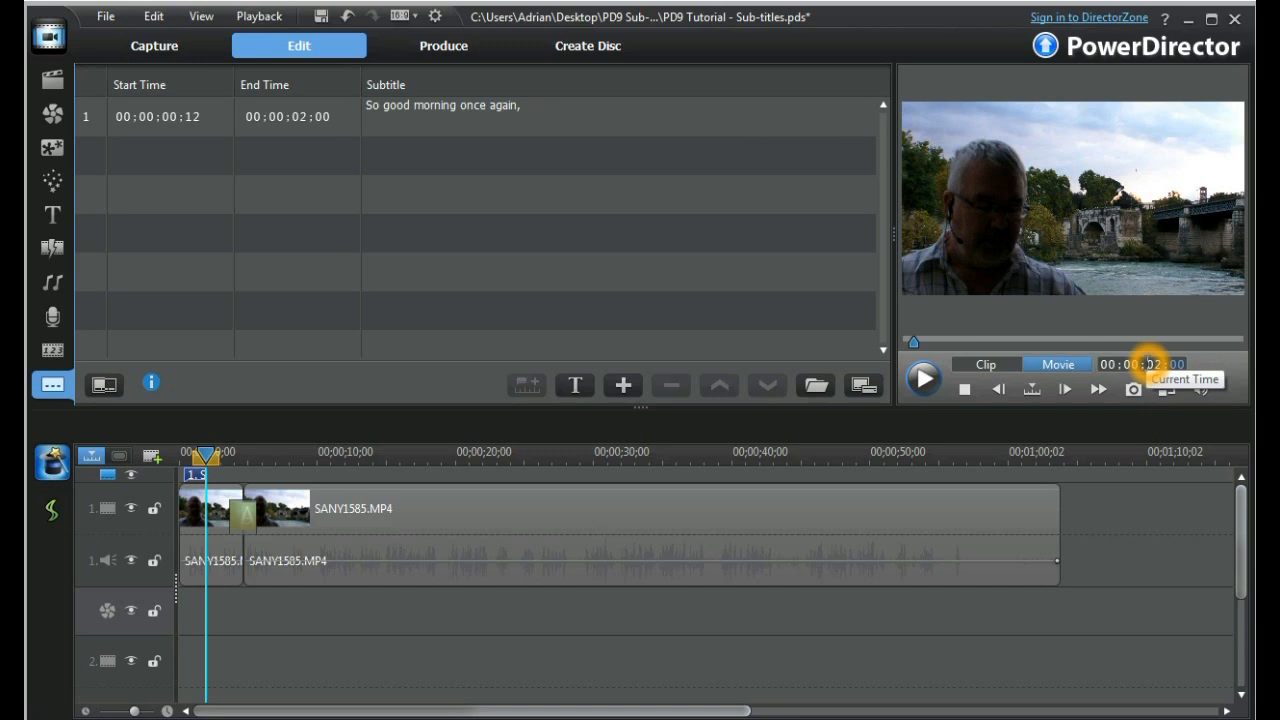
pyautogui.write('08')
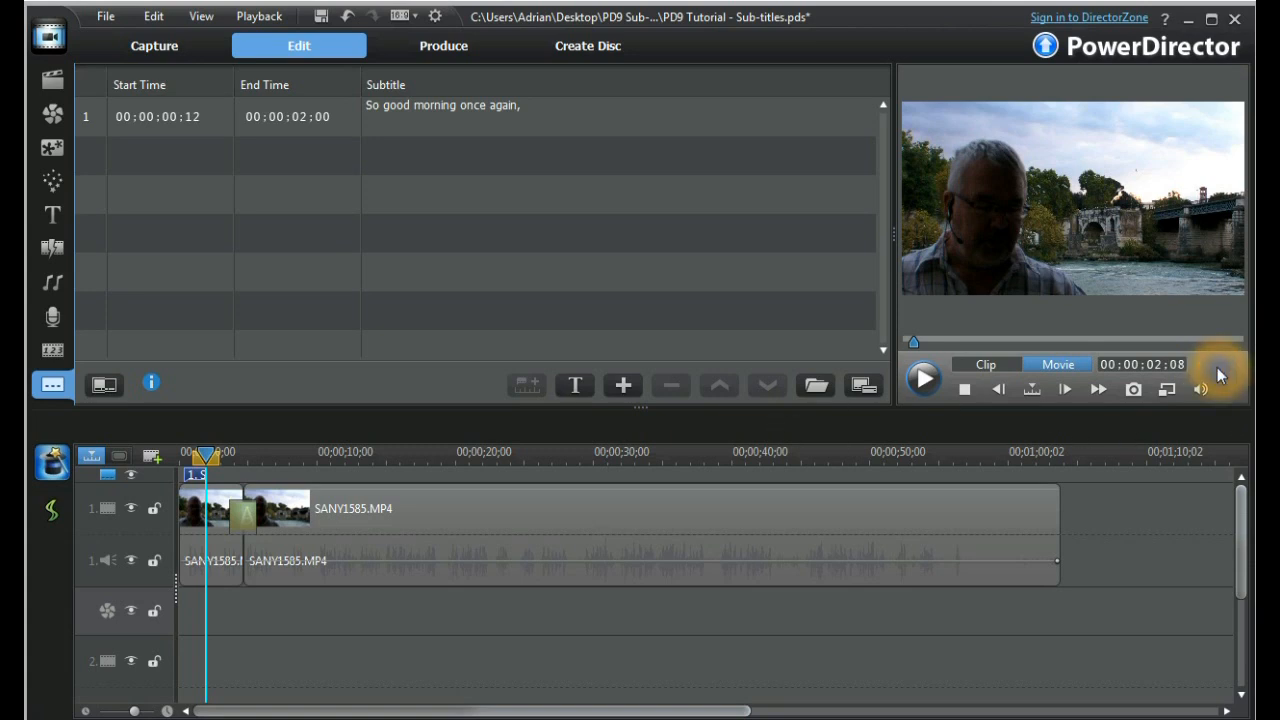
pyautogui.click(208, 464)
pyautogui.click(623, 385)
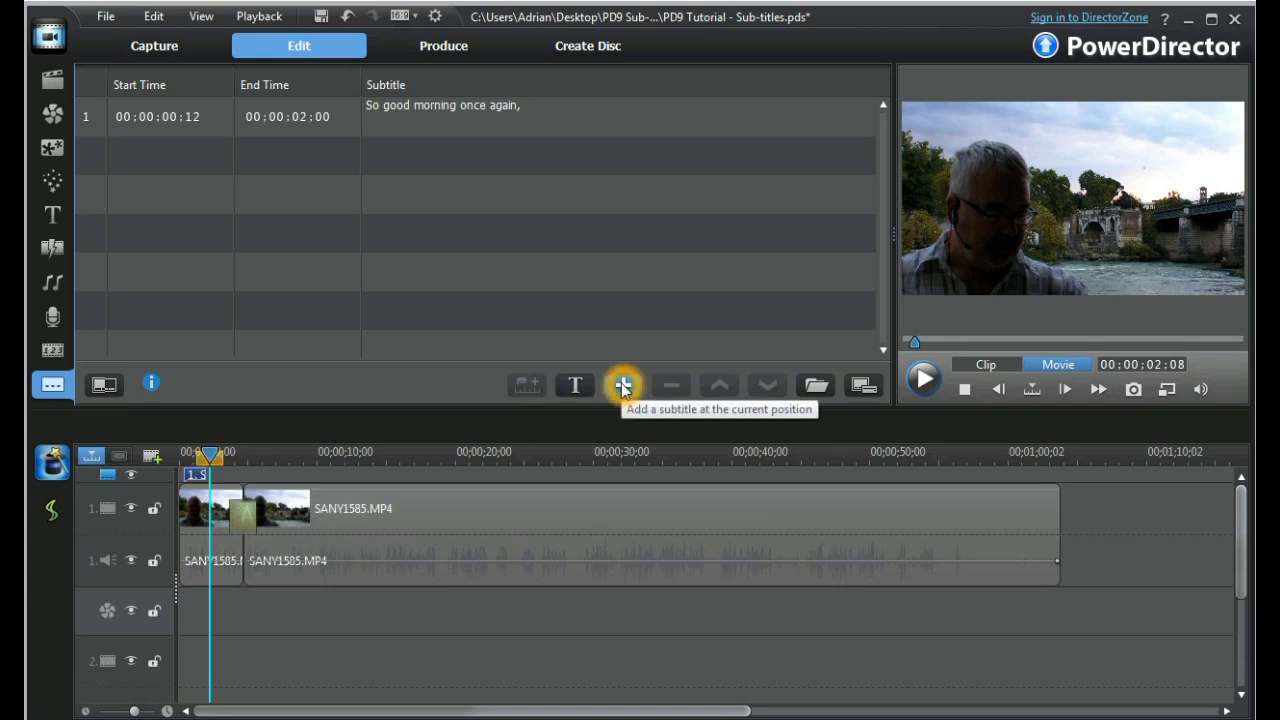
pyautogui.click(623, 385)
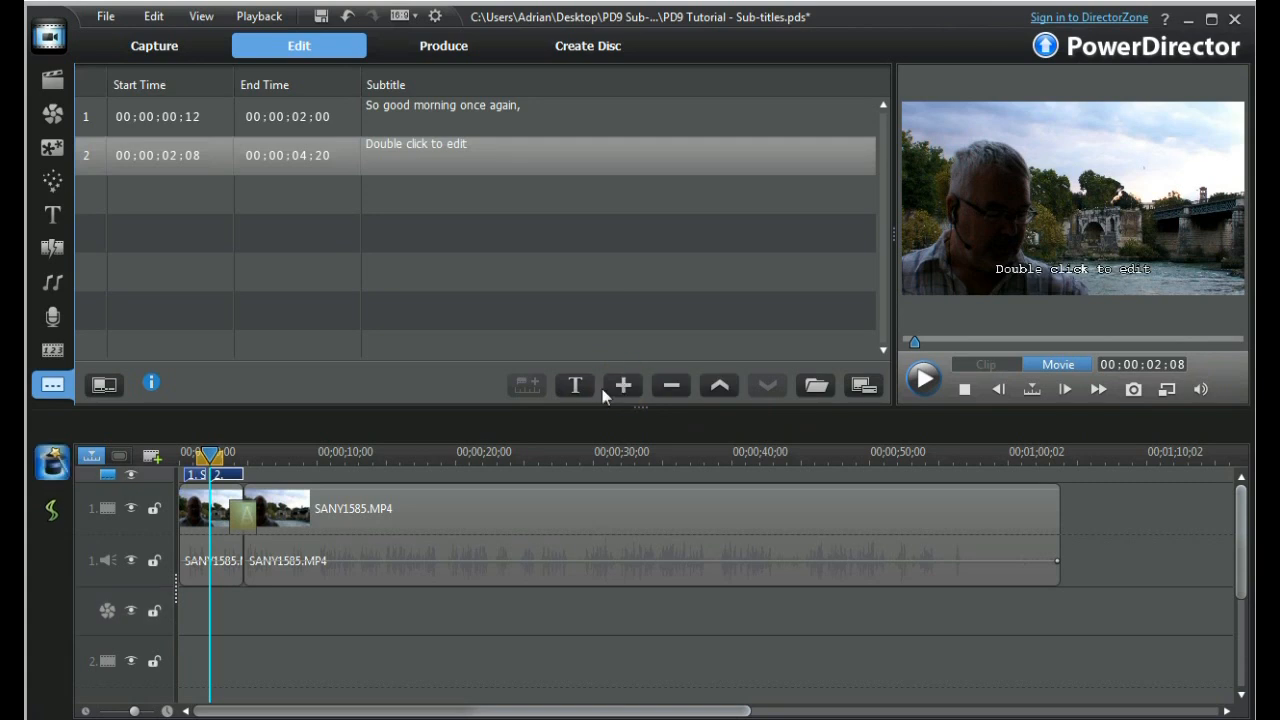
# Check the second subtitle's start and end times and placeholder text against the end of the first clip on the timeline.
pyautogui.click(172, 166)
pyautogui.click(194, 167)
pyautogui.click(236, 473)
pyautogui.click(242, 474)
pyautogui.click(302, 158)
pyautogui.click(295, 160)
pyautogui.click(324, 164)
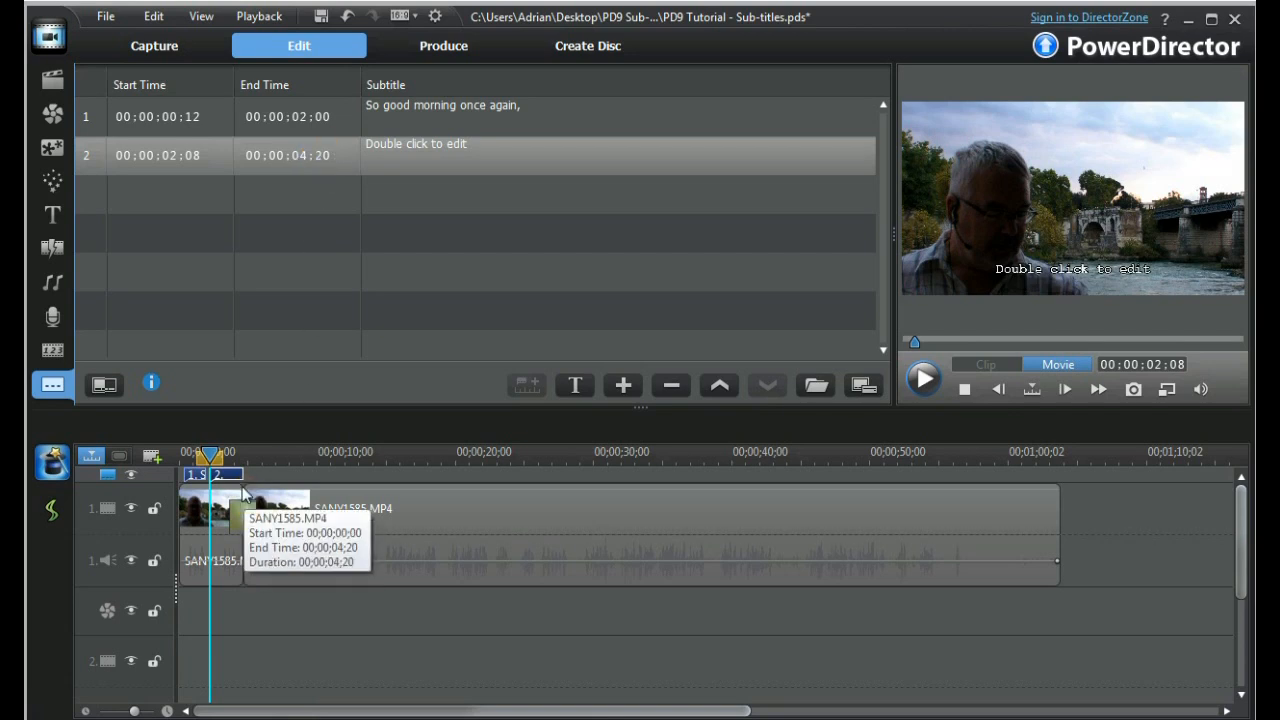
pyautogui.click(422, 157)
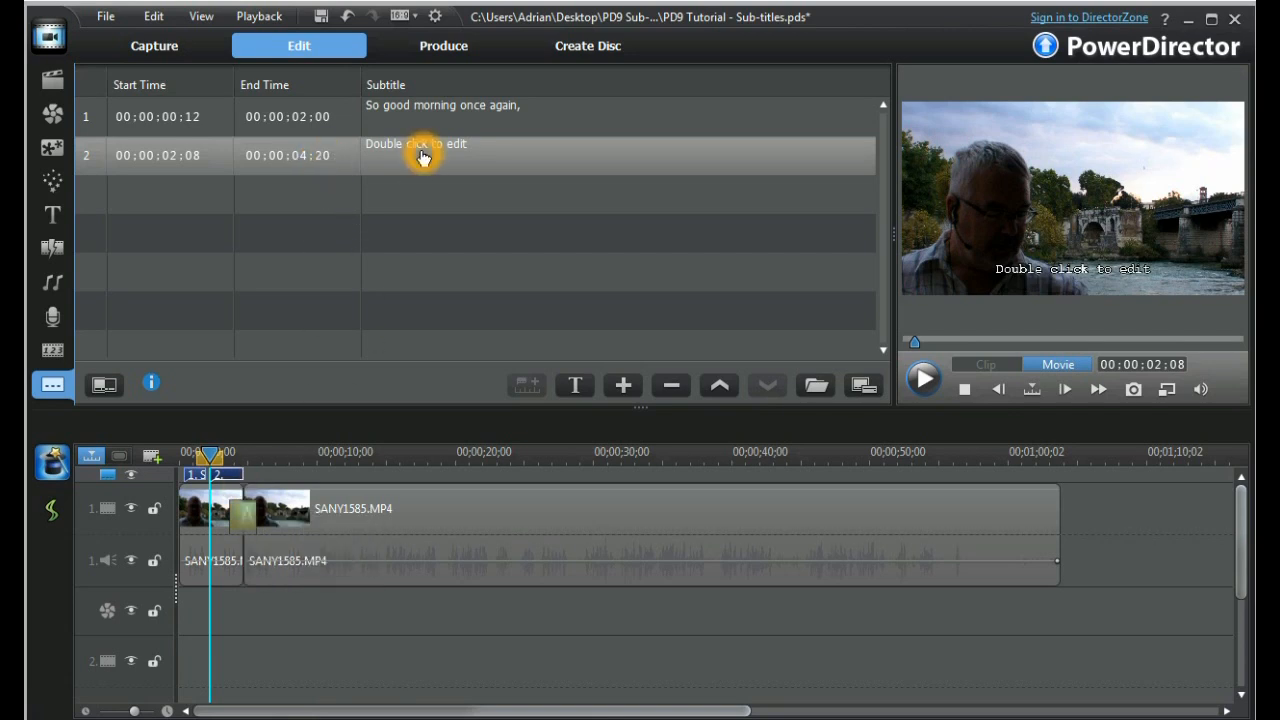
pyautogui.click(478, 155)
pyautogui.click(427, 158)
# Play the movie from 00:00:05:02 and mark subtitles during playback at 00:00:06:05, 00:00:08:06 and 00:00:10:13, then stop playback.
pyautogui.click(251, 452)
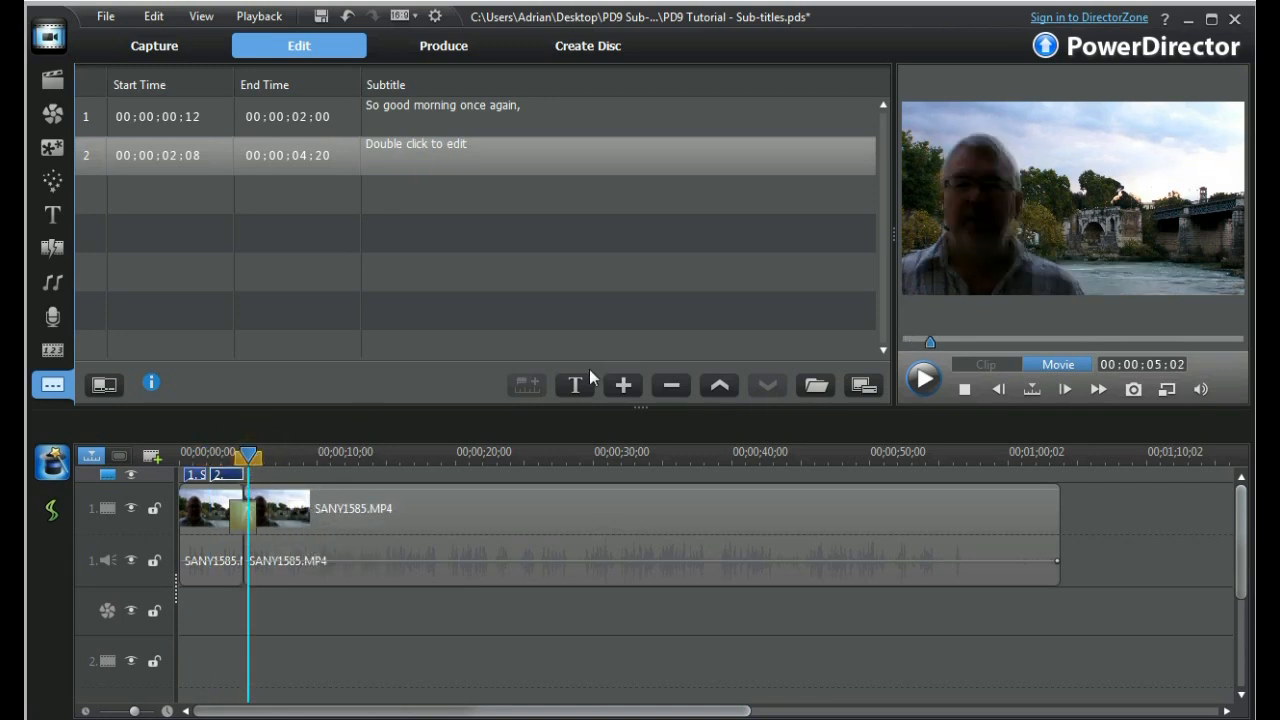
pyautogui.click(921, 378)
pyautogui.click(923, 382)
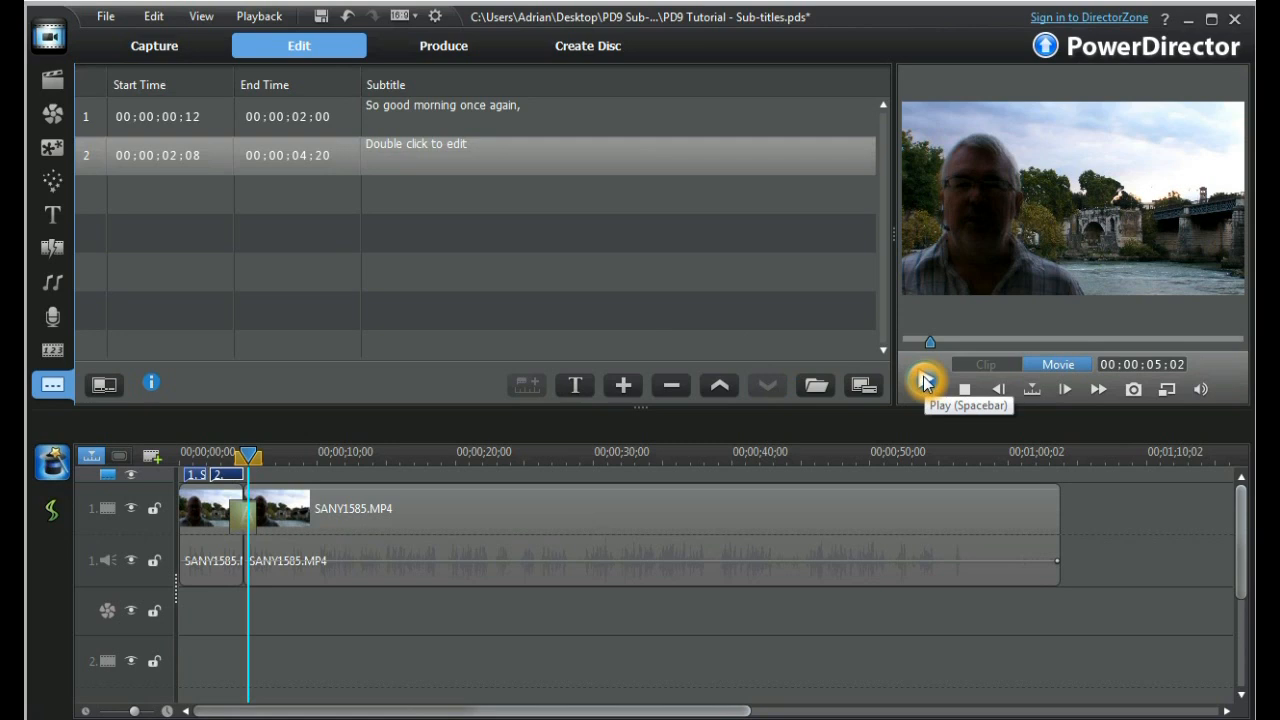
pyautogui.click(536, 386)
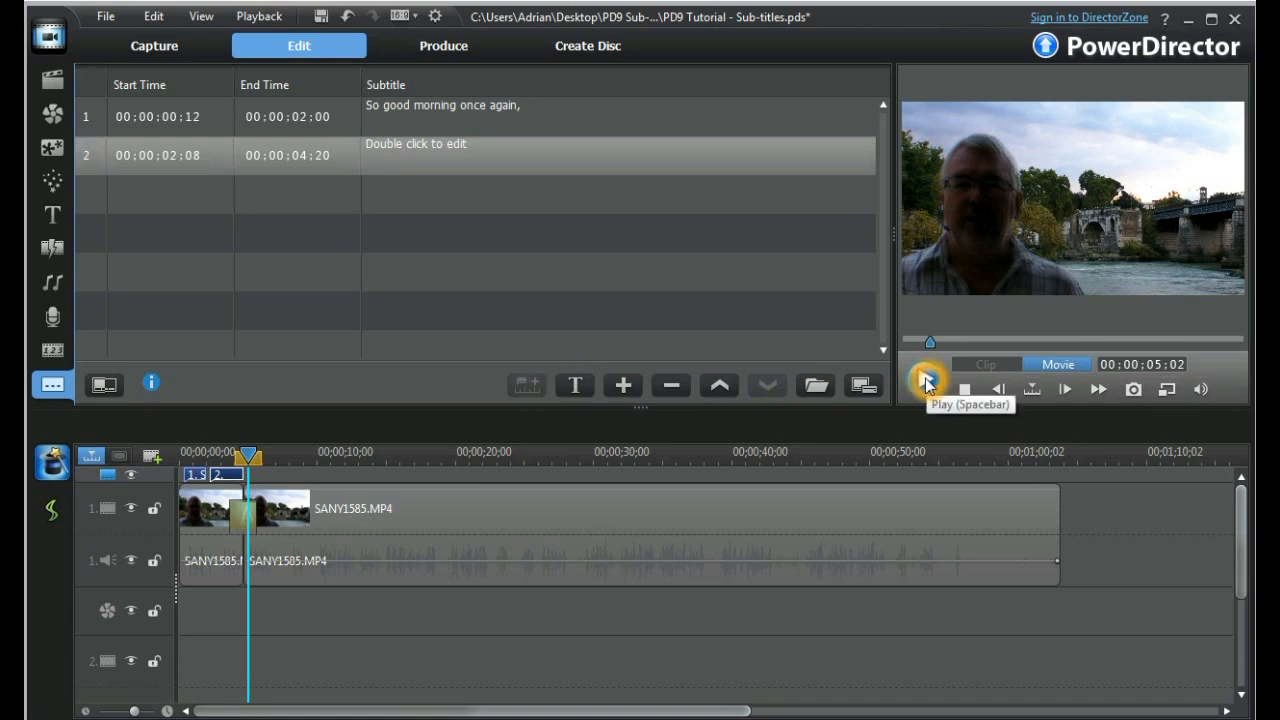
pyautogui.click(927, 383)
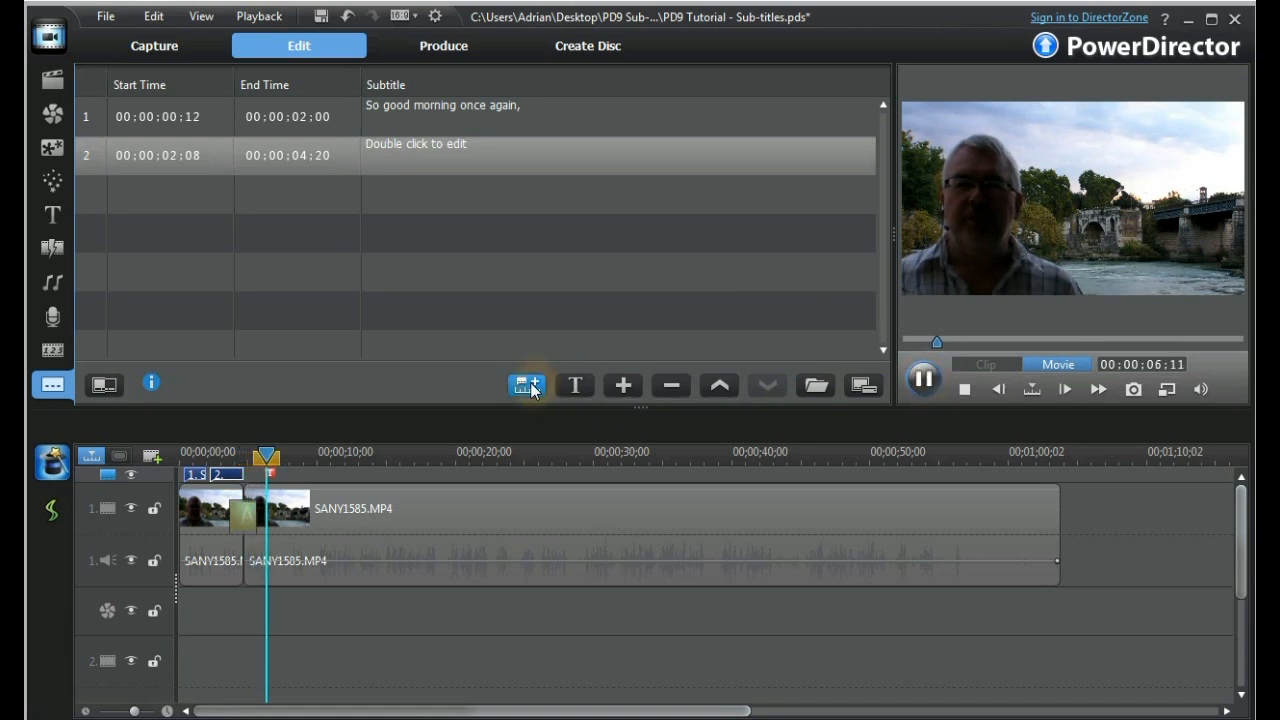
pyautogui.click(533, 391)
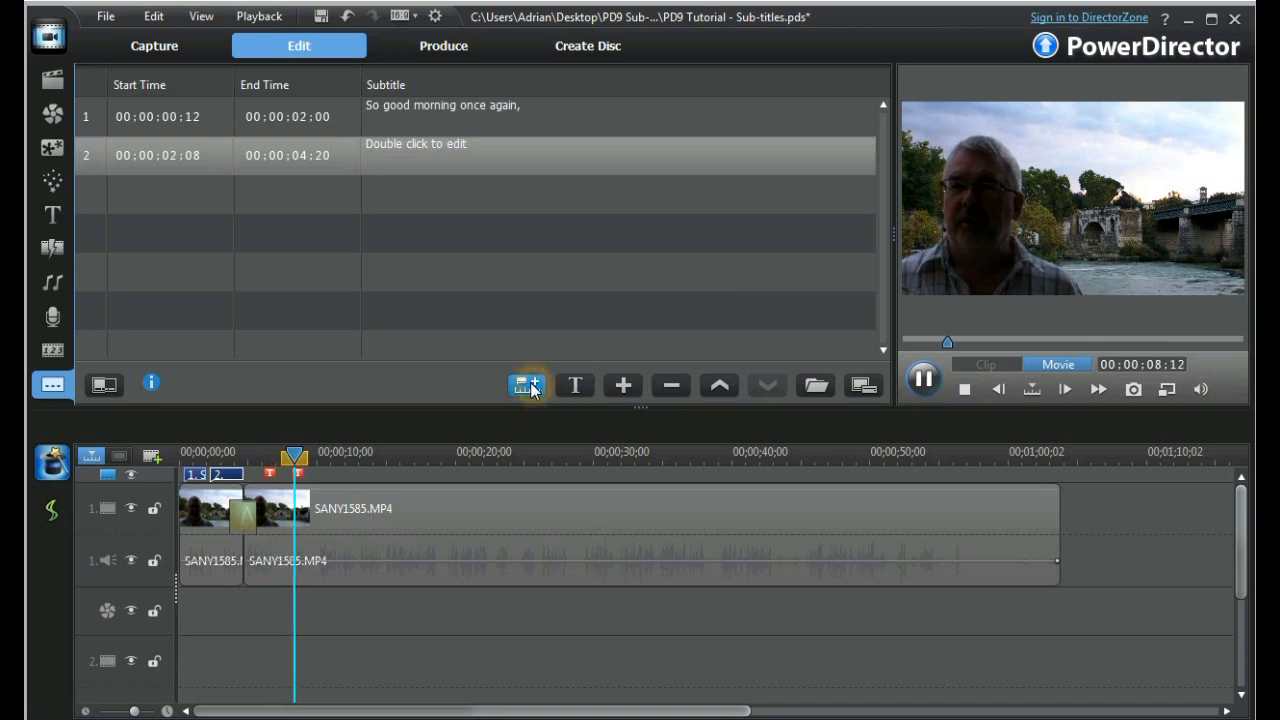
pyautogui.click(533, 390)
pyautogui.click(925, 383)
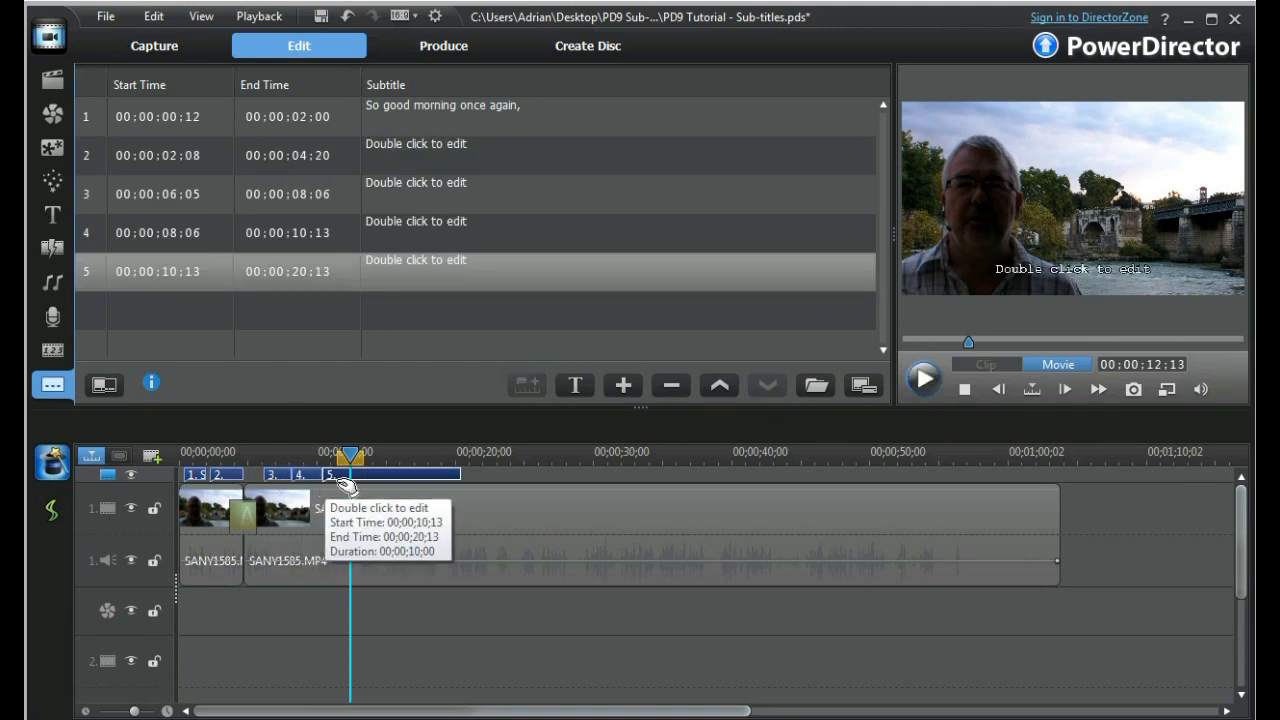
# Compare the start and end times of the untitled subtitles in the list with their positions on the timeline.
pyautogui.click(341, 482)
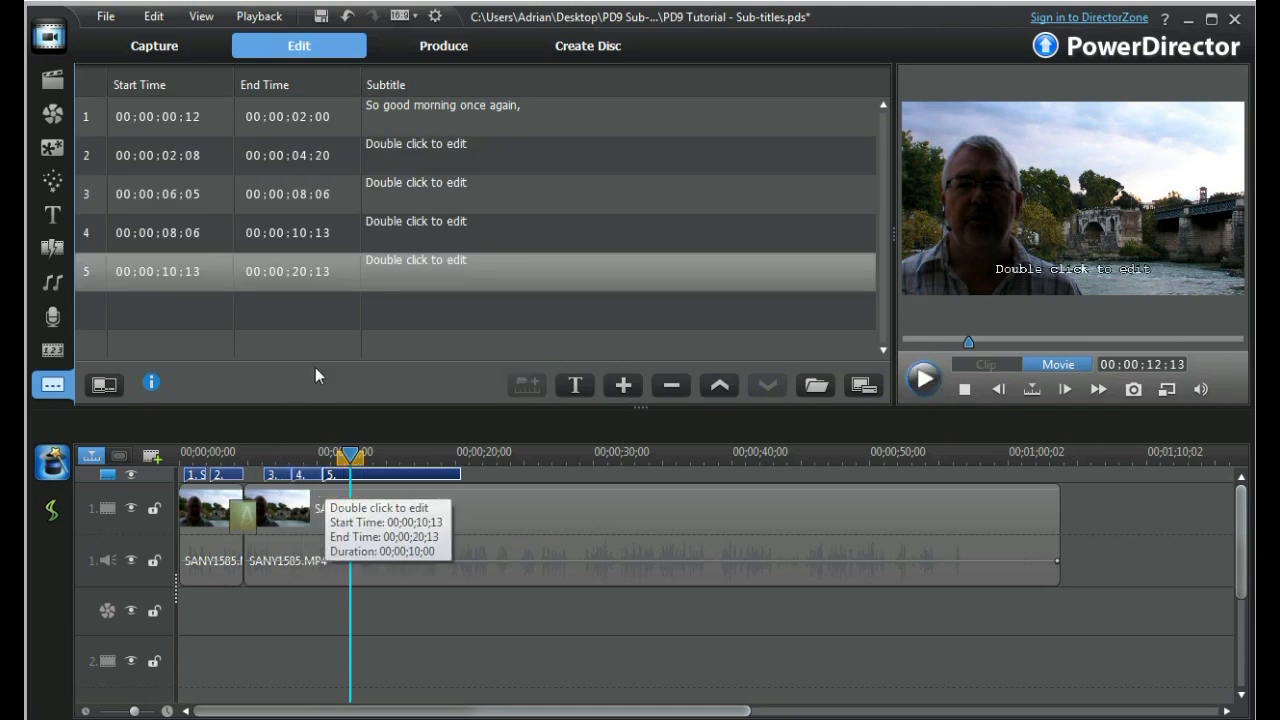
pyautogui.click(166, 194)
pyautogui.click(280, 203)
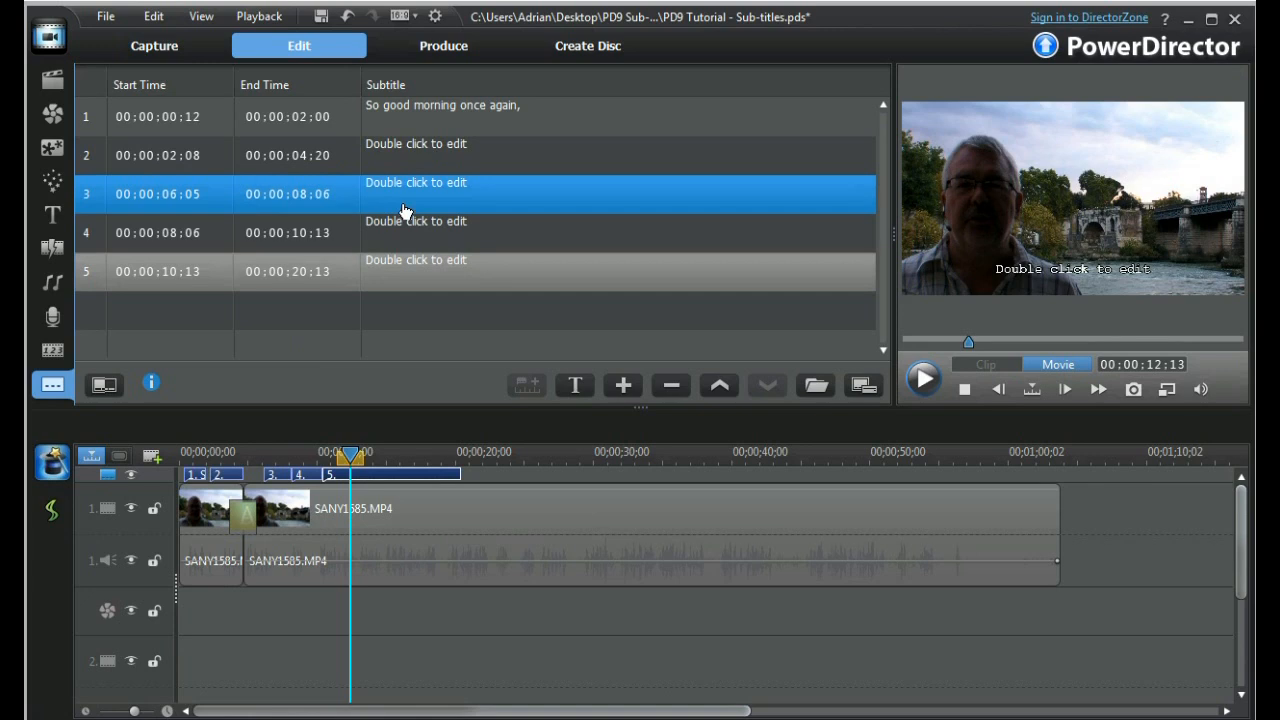
pyautogui.click(394, 286)
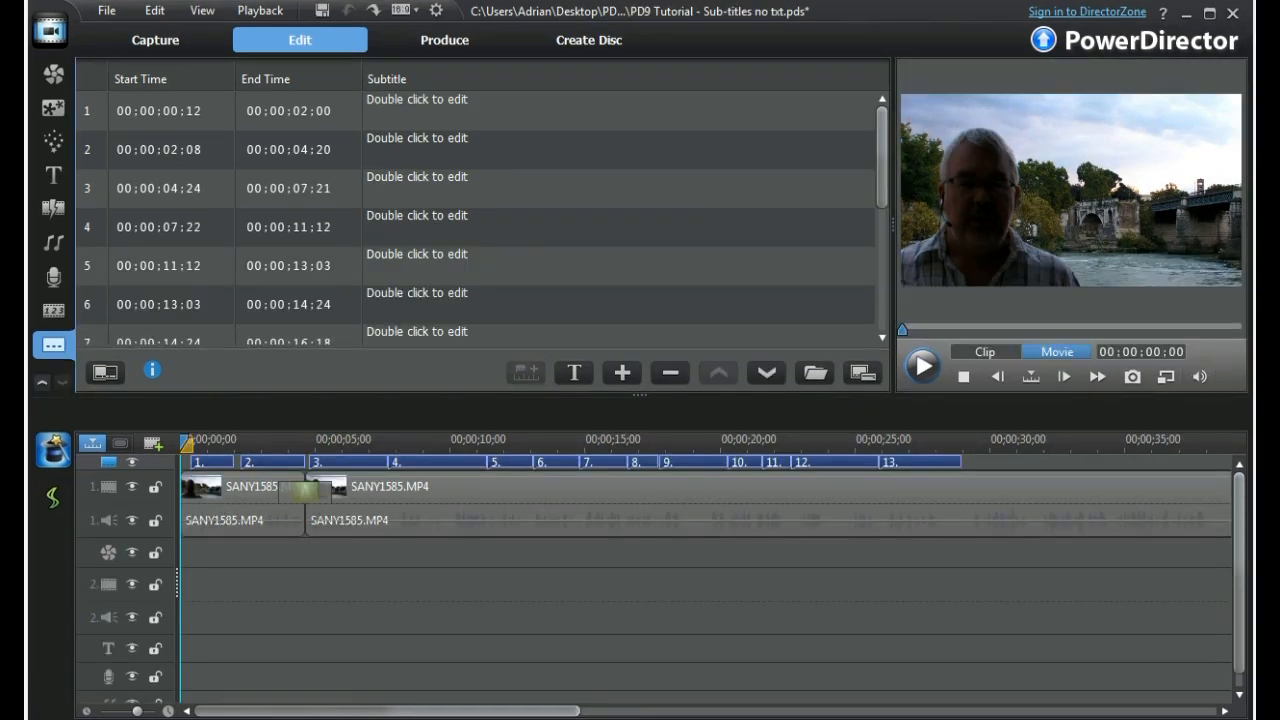
pyautogui.click(194, 190)
pyautogui.click(183, 120)
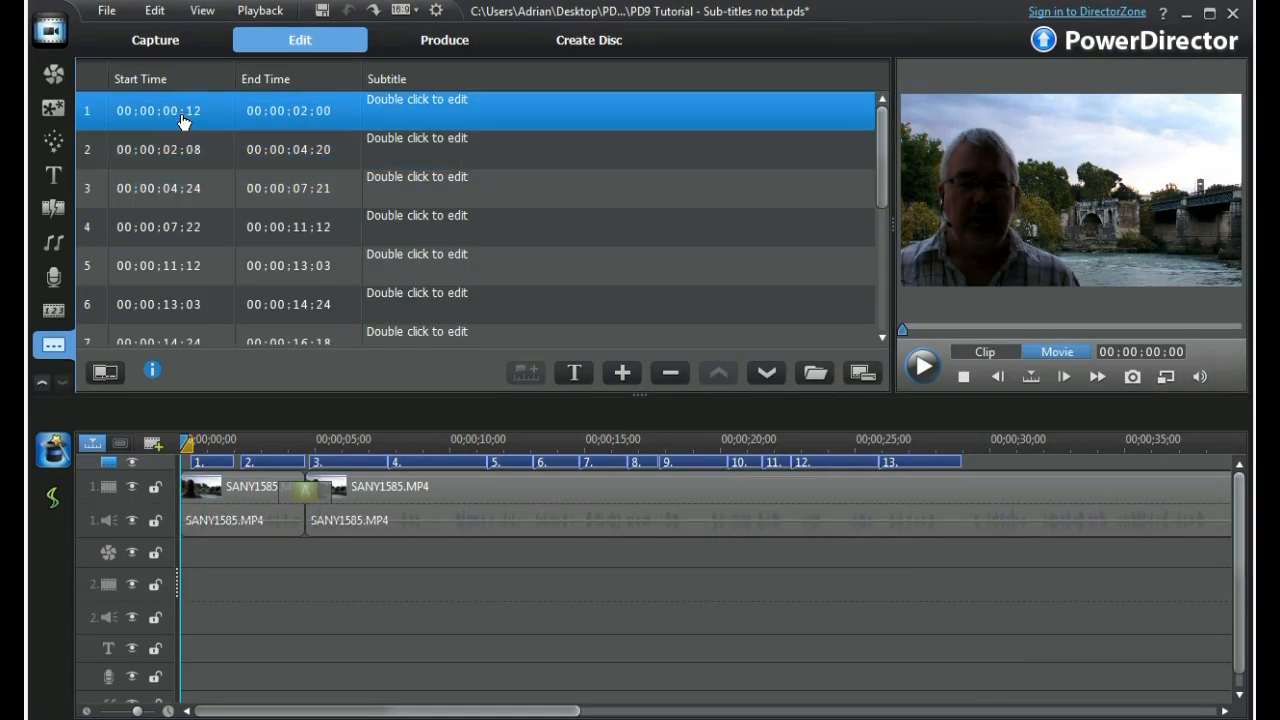
pyautogui.click(284, 121)
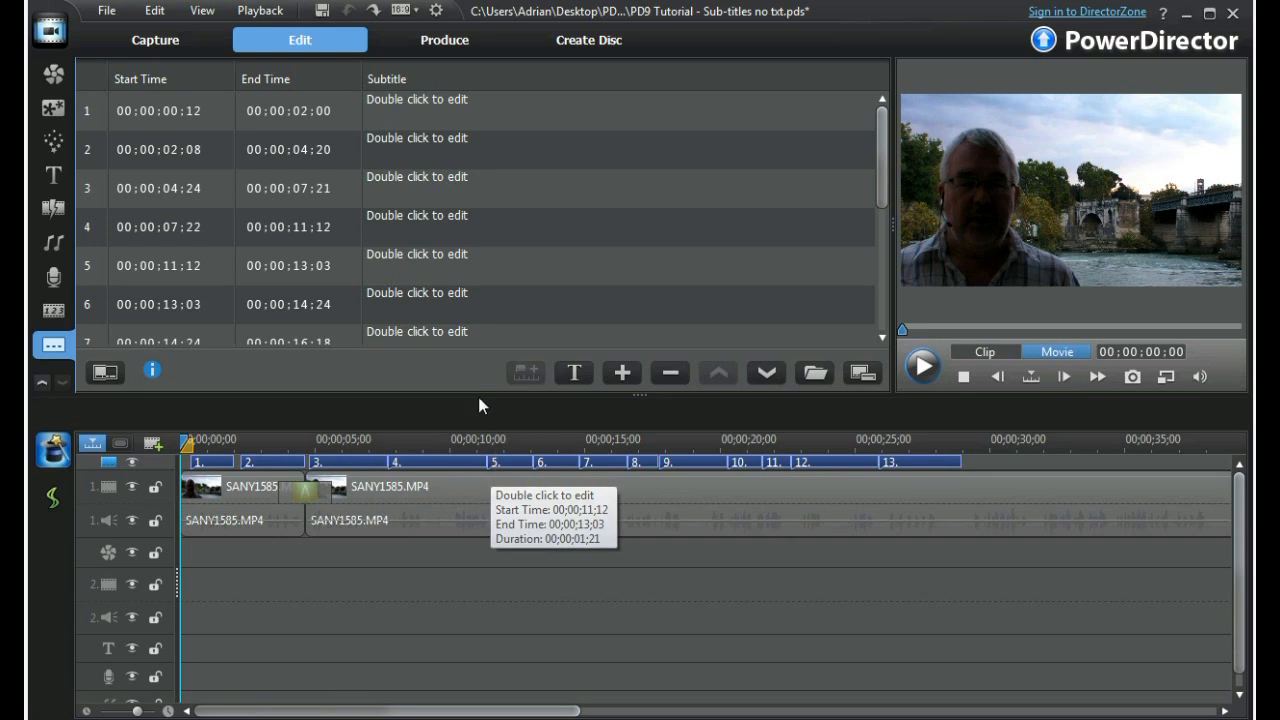
pyautogui.click(458, 111)
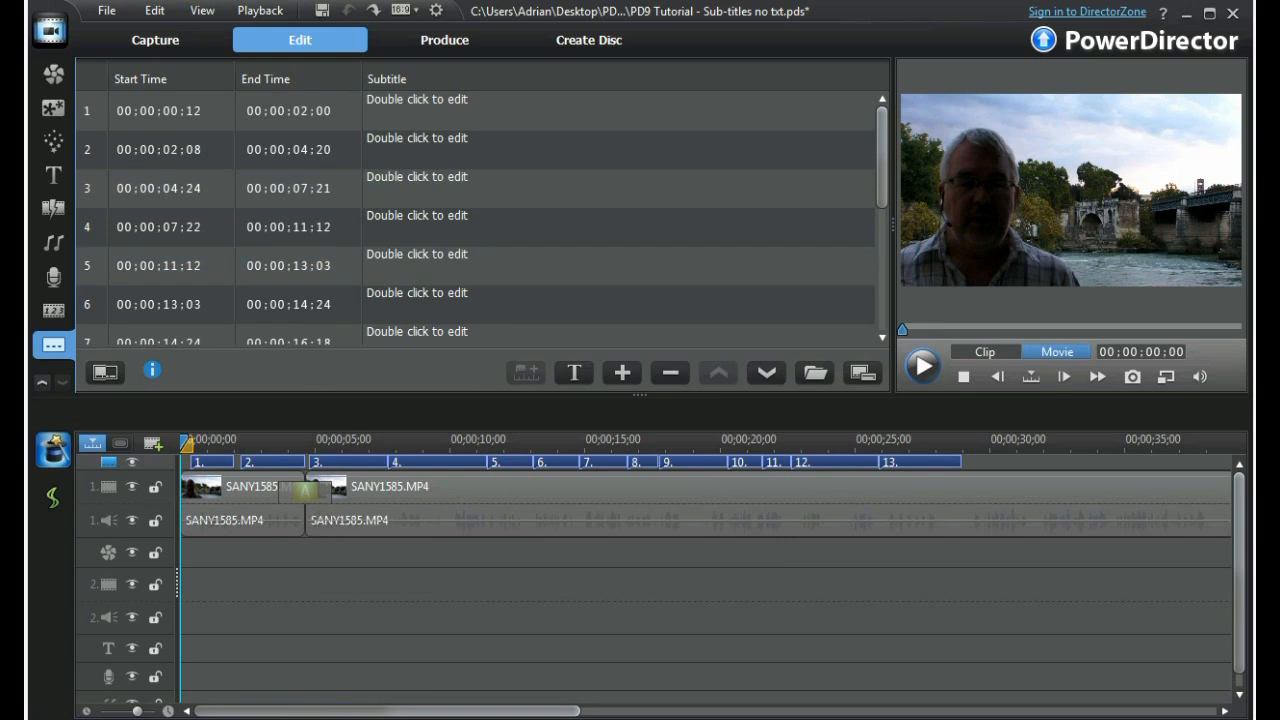
# Check the lines of Ponte Rotto txt file.txt in Notepad, close it and import that file over all existing subtitle text.
pyautogui.hotkey('alt', 'Tab')
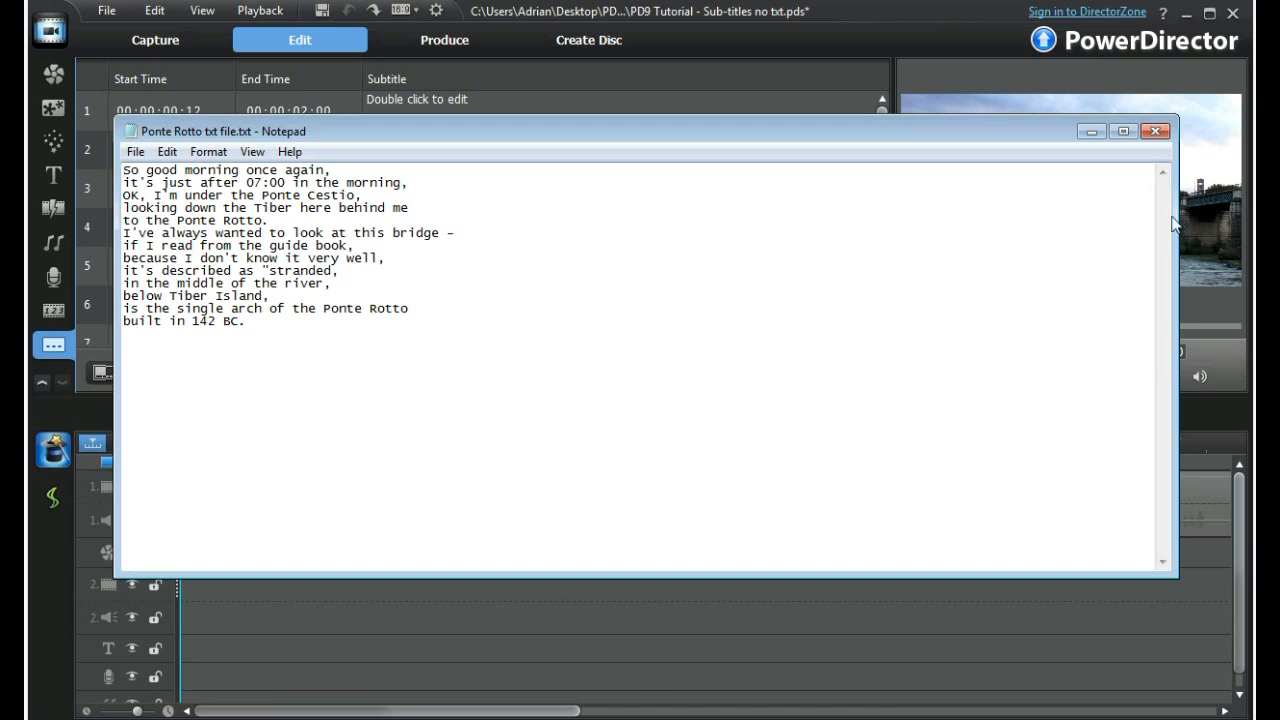
pyautogui.click(1148, 129)
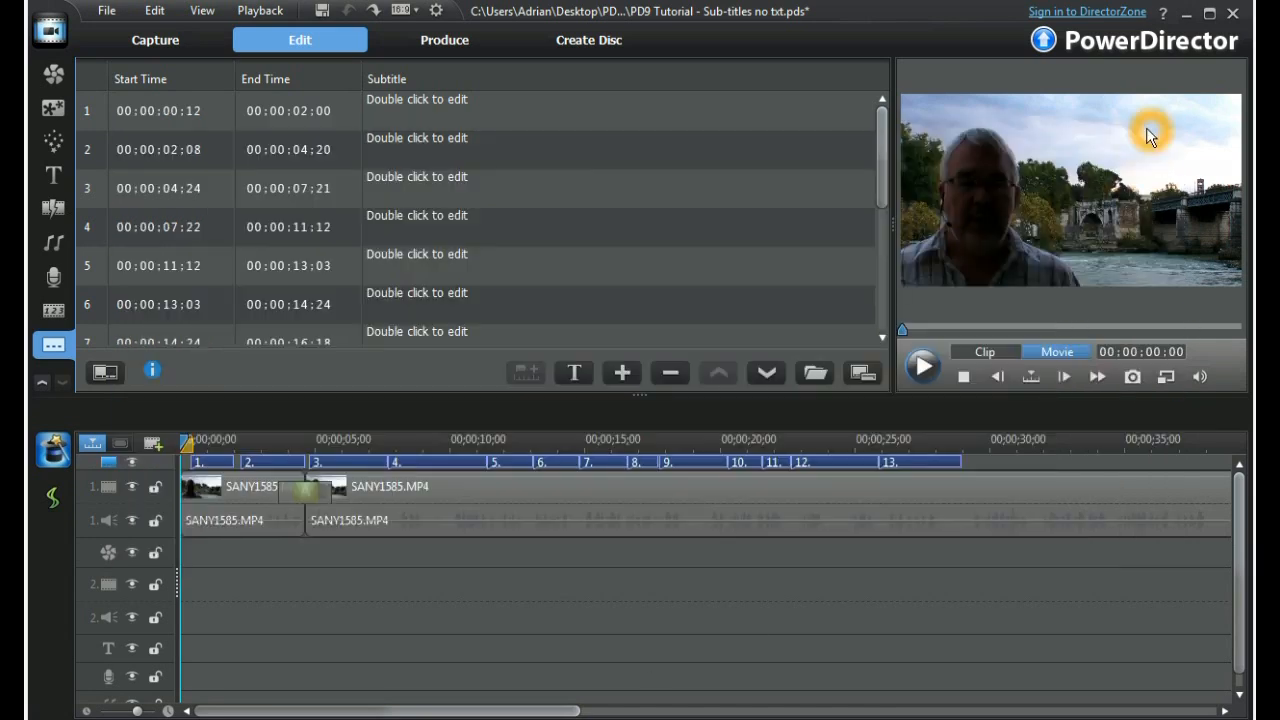
pyautogui.click(818, 376)
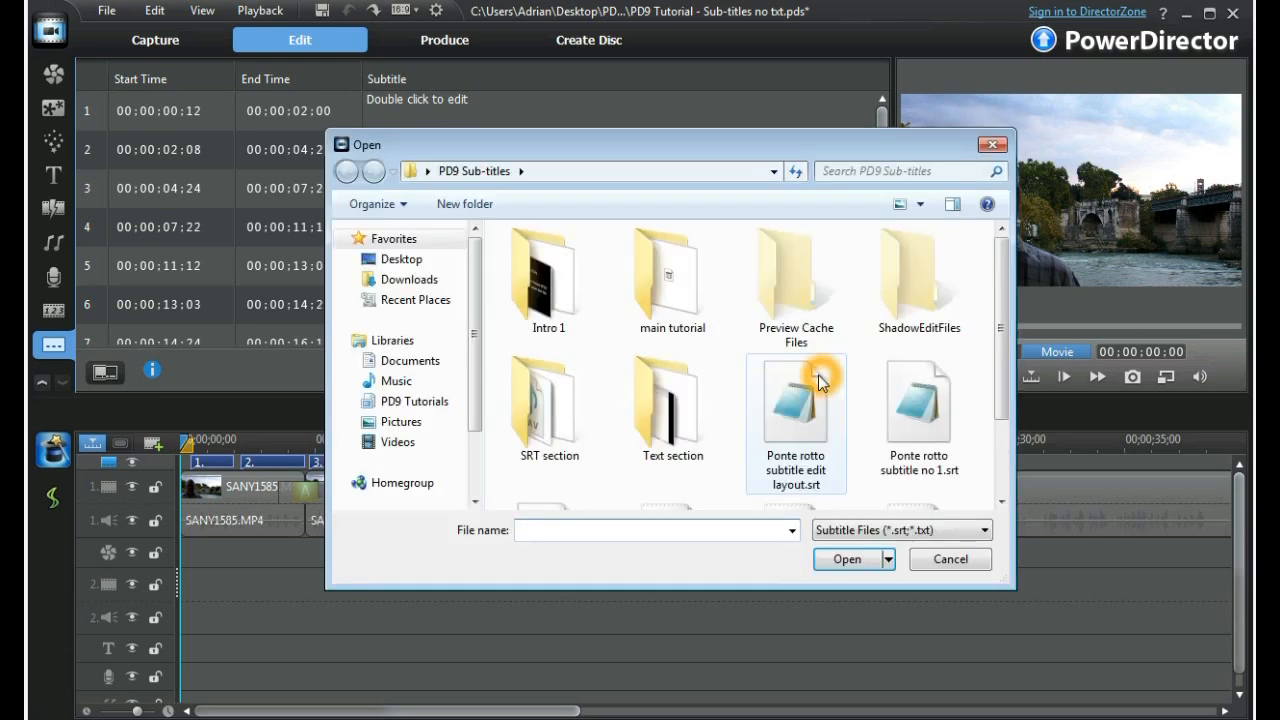
pyautogui.scroll(-2, 1005, 365)
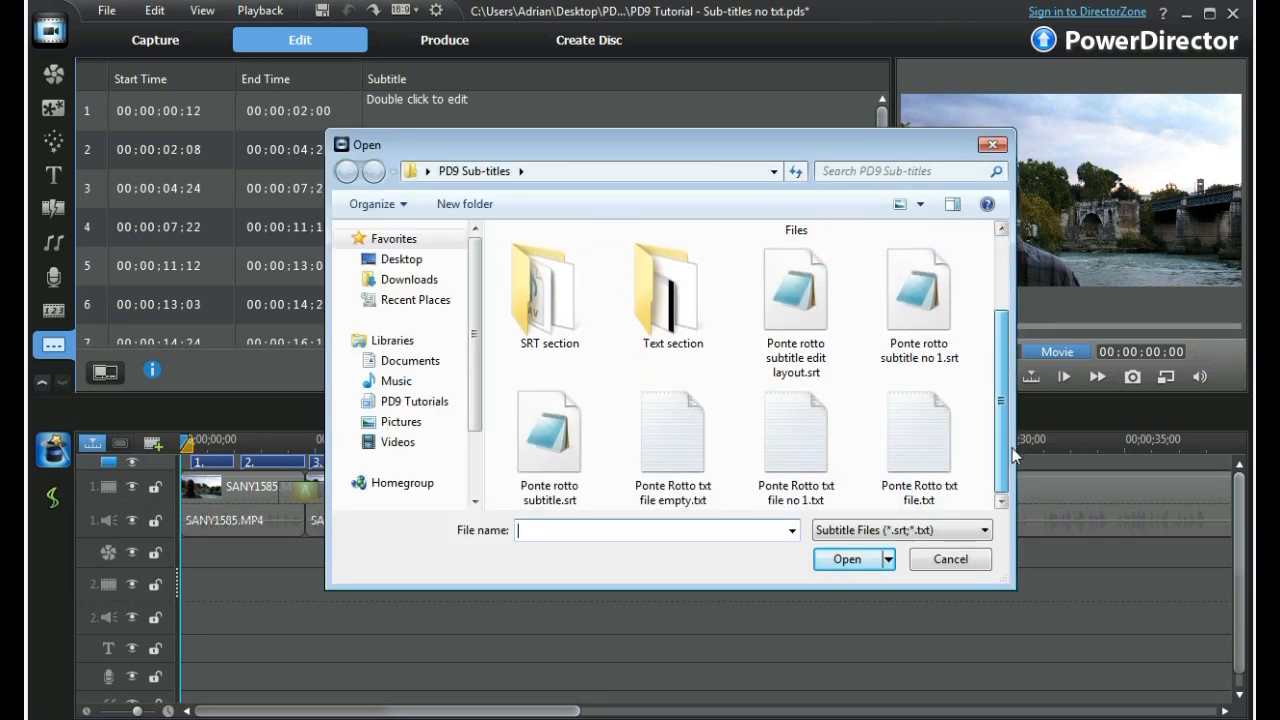
pyautogui.click(920, 448)
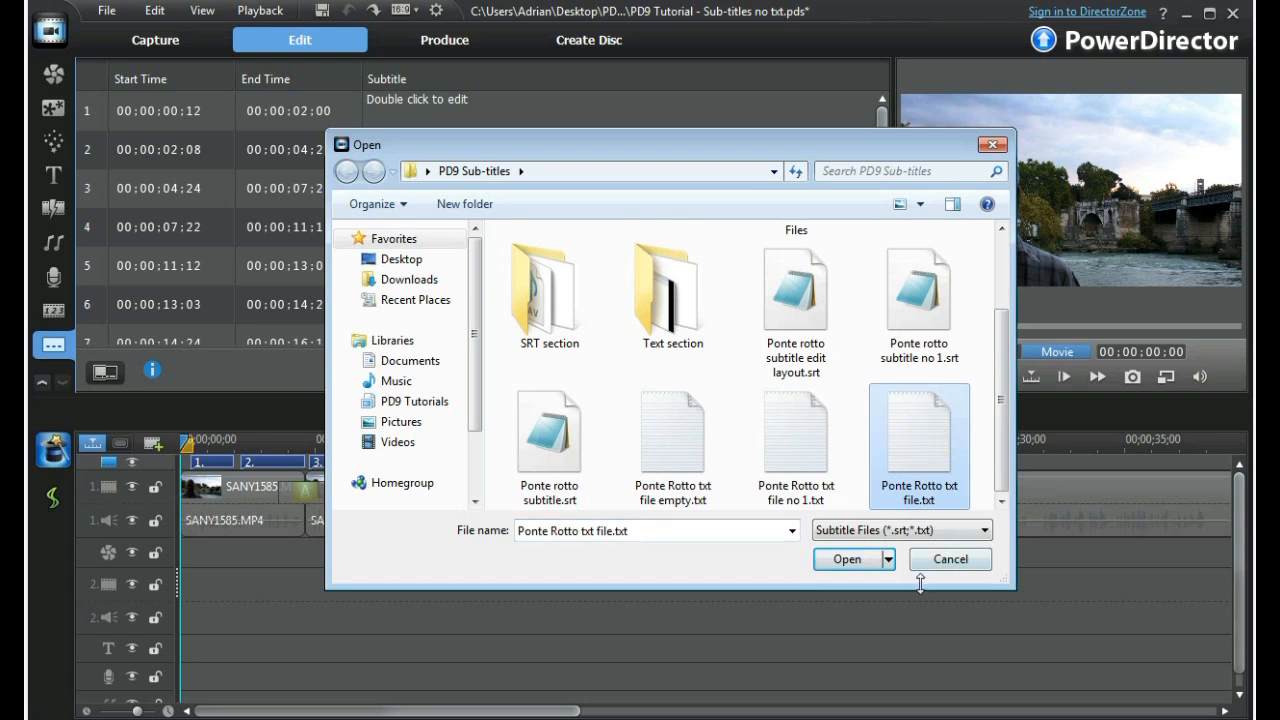
pyautogui.click(848, 560)
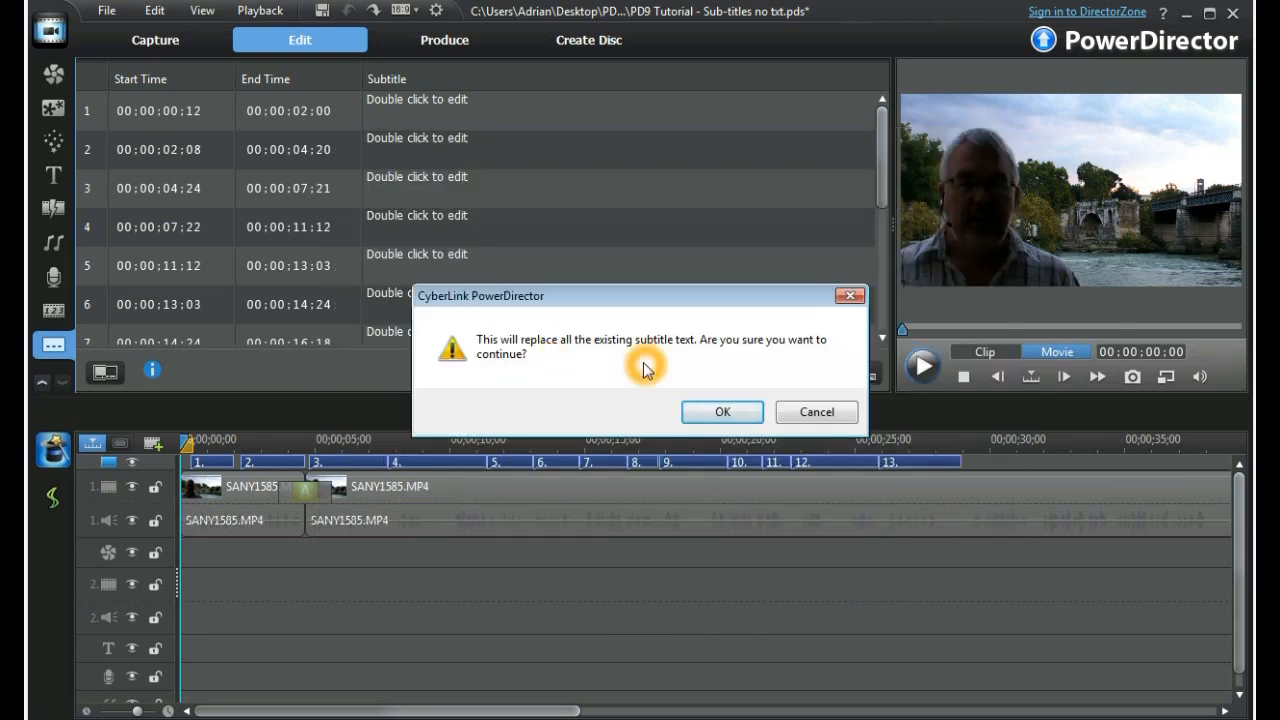
pyautogui.click(722, 412)
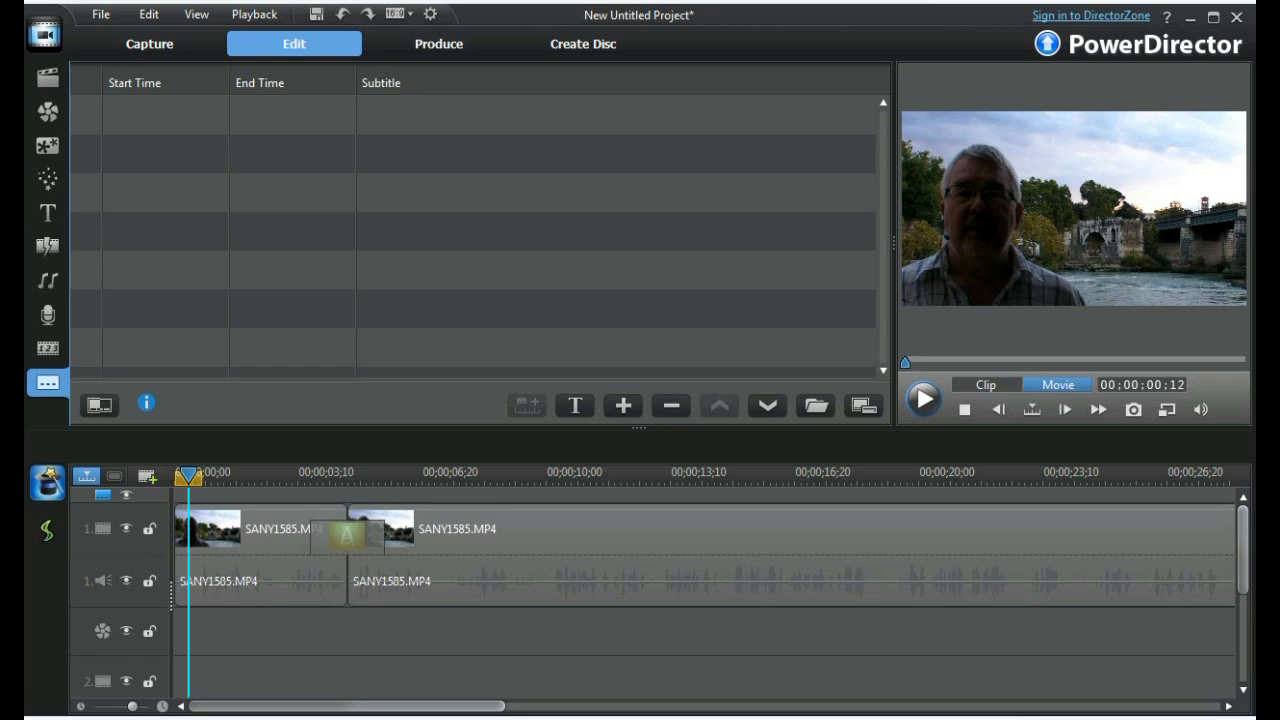
# Read the timed lines of Ponte rotto subtitle.srt in Notepad, close it and import that file into the empty subtitle list.
pyautogui.hotkey('alt', 'Tab')
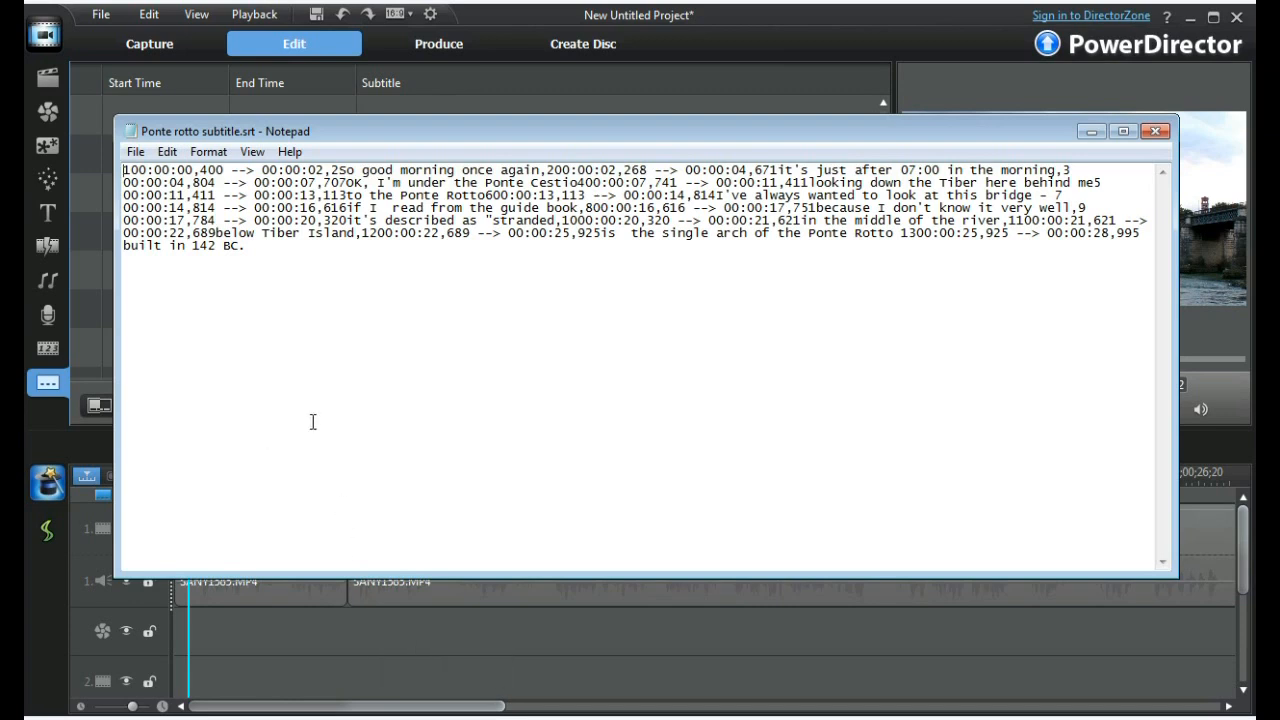
pyautogui.click(202, 170)
pyautogui.click(1163, 134)
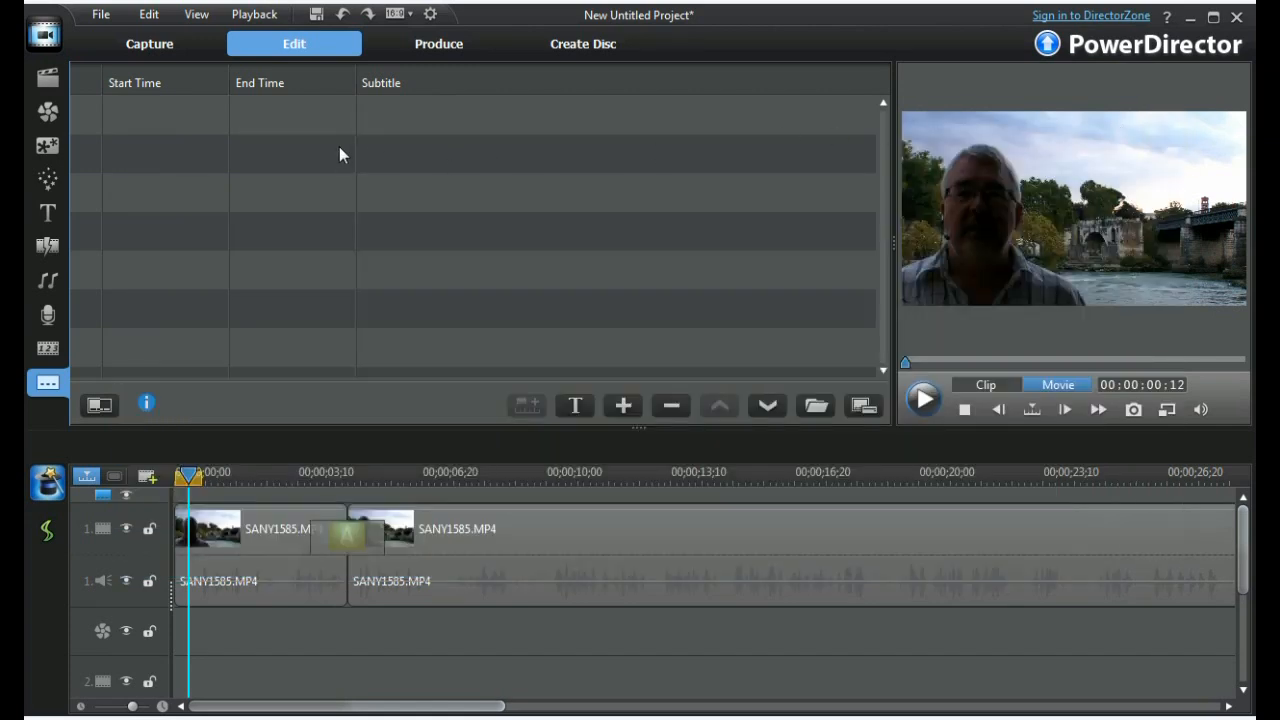
pyautogui.click(340, 152)
pyautogui.click(816, 407)
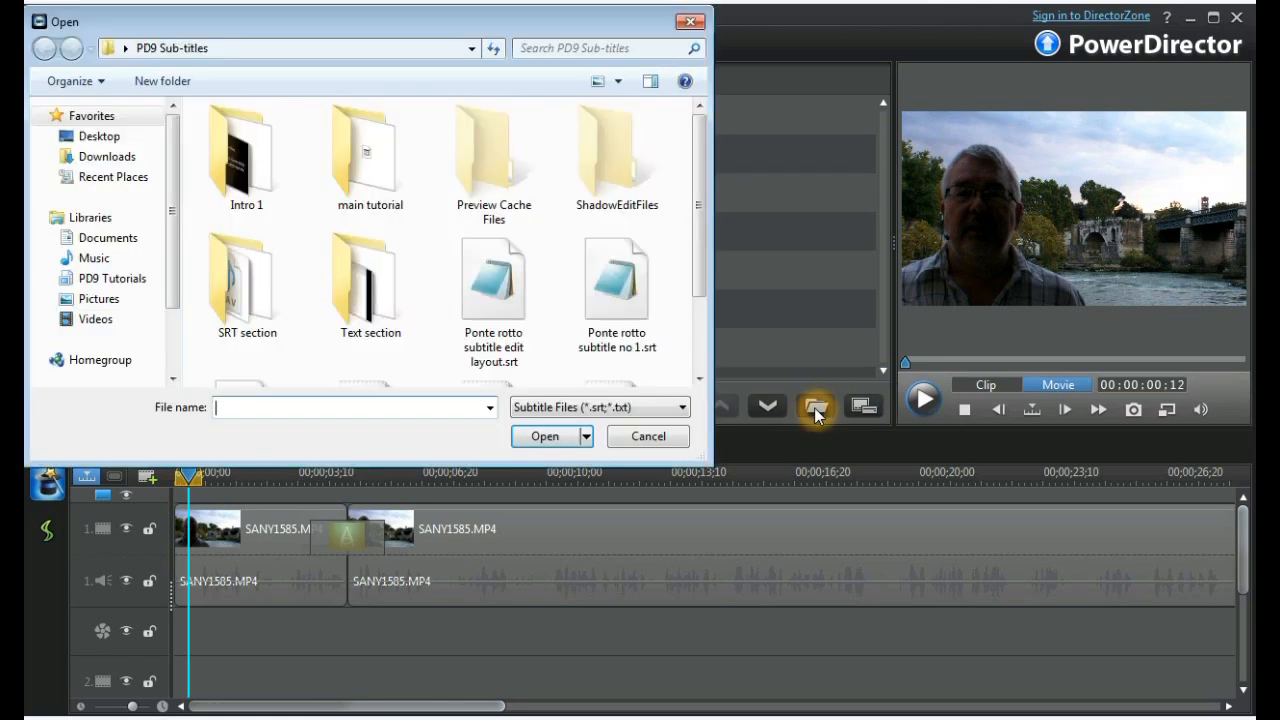
pyautogui.scroll(-3, 700, 285)
pyautogui.scroll(-2, 700, 285)
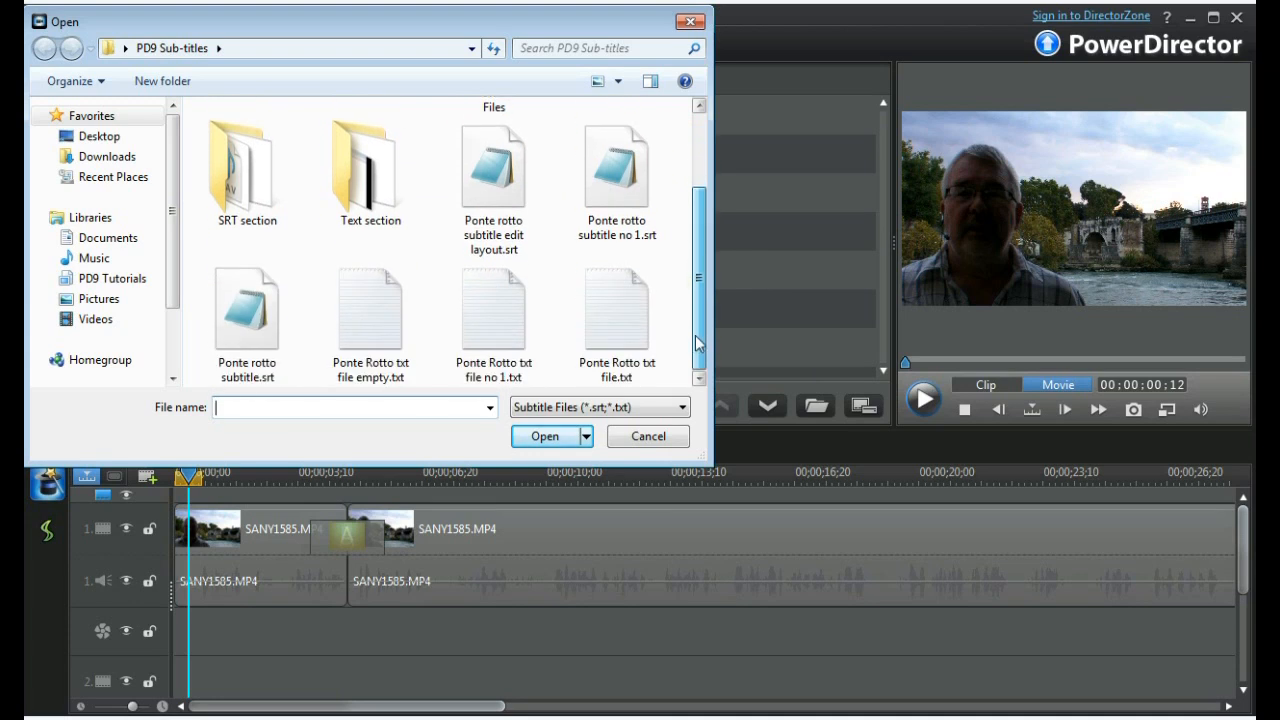
pyautogui.click(257, 313)
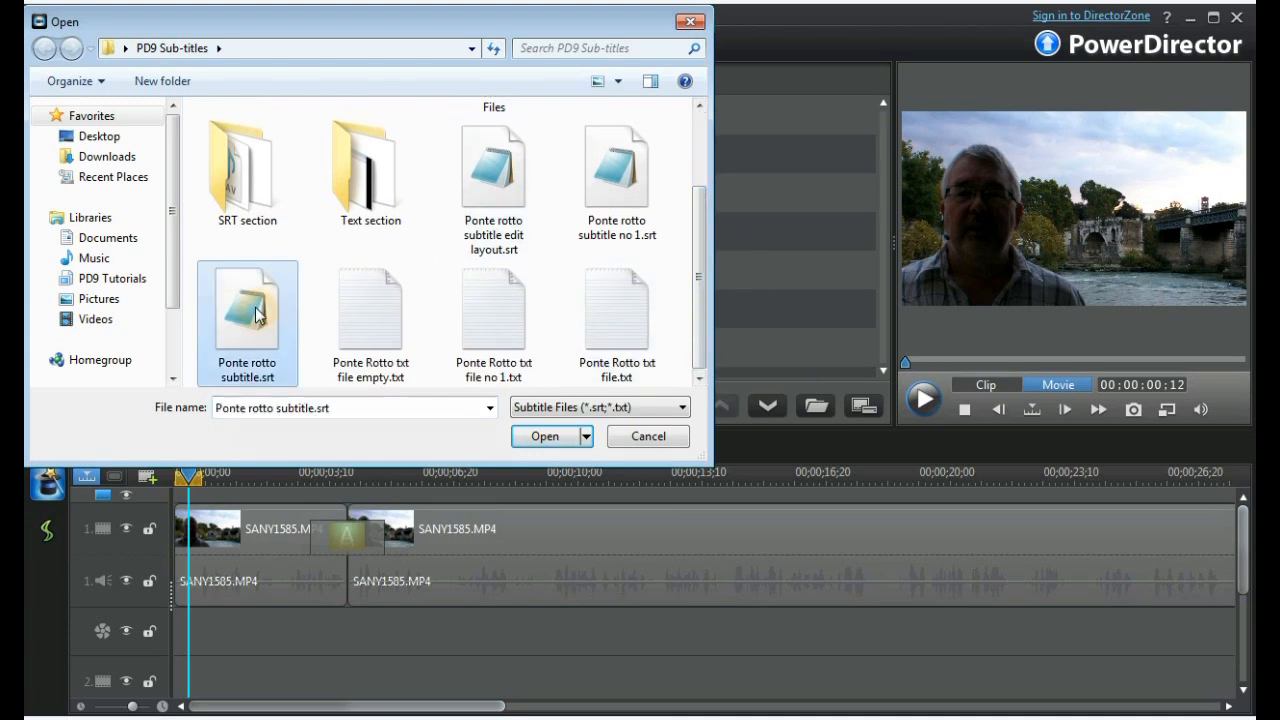
pyautogui.click(549, 438)
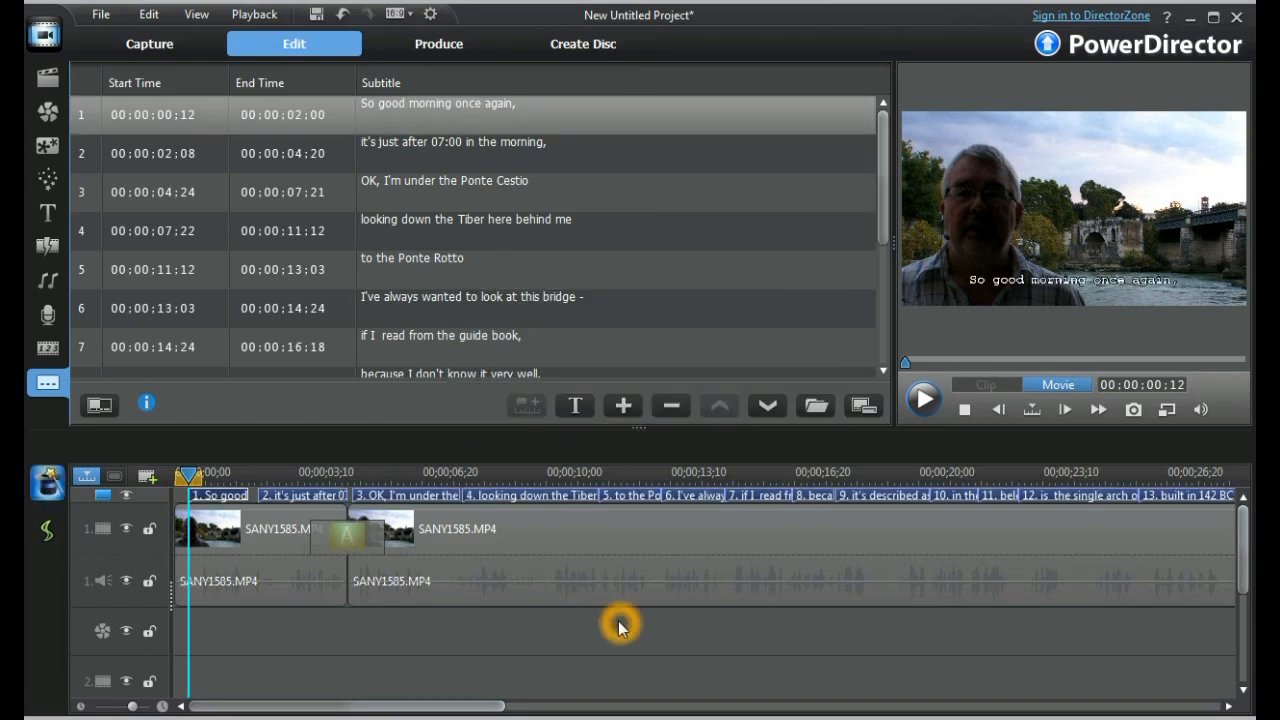
# Check the imported subtitles' start times, end times and text in the list and on the timeline.
pyautogui.click(193, 125)
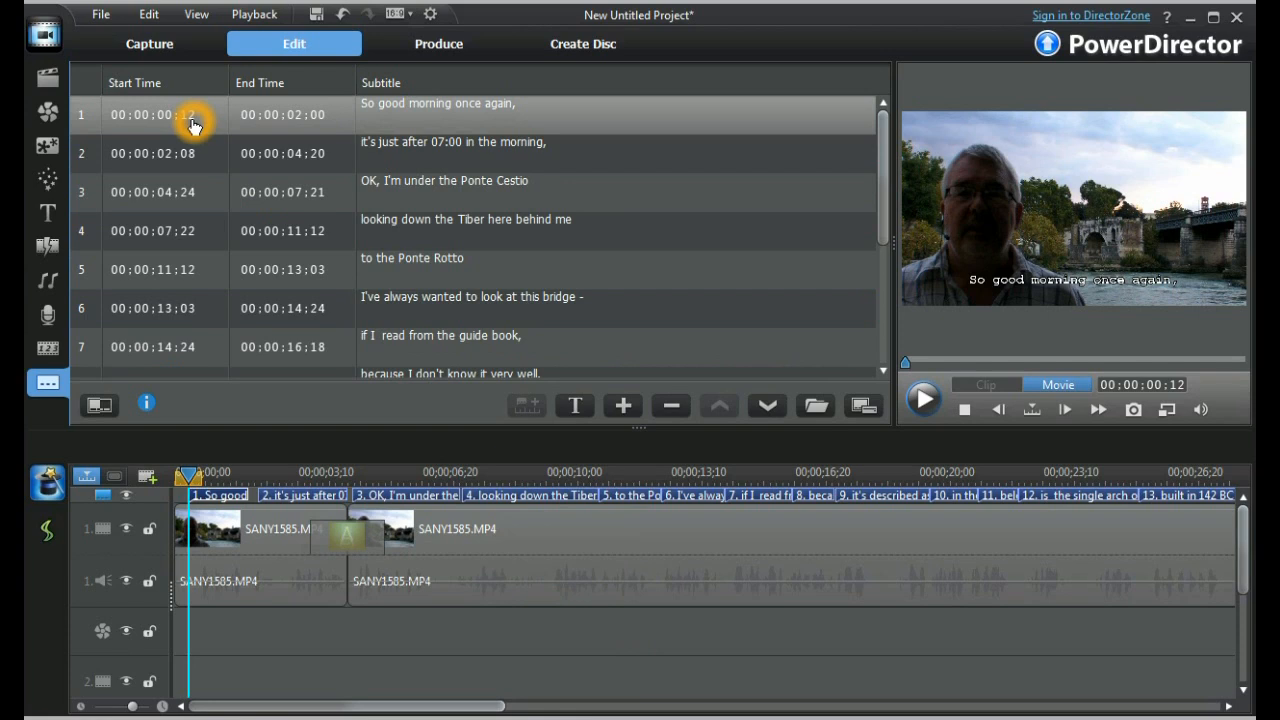
pyautogui.click(262, 124)
pyautogui.click(428, 230)
pyautogui.click(433, 346)
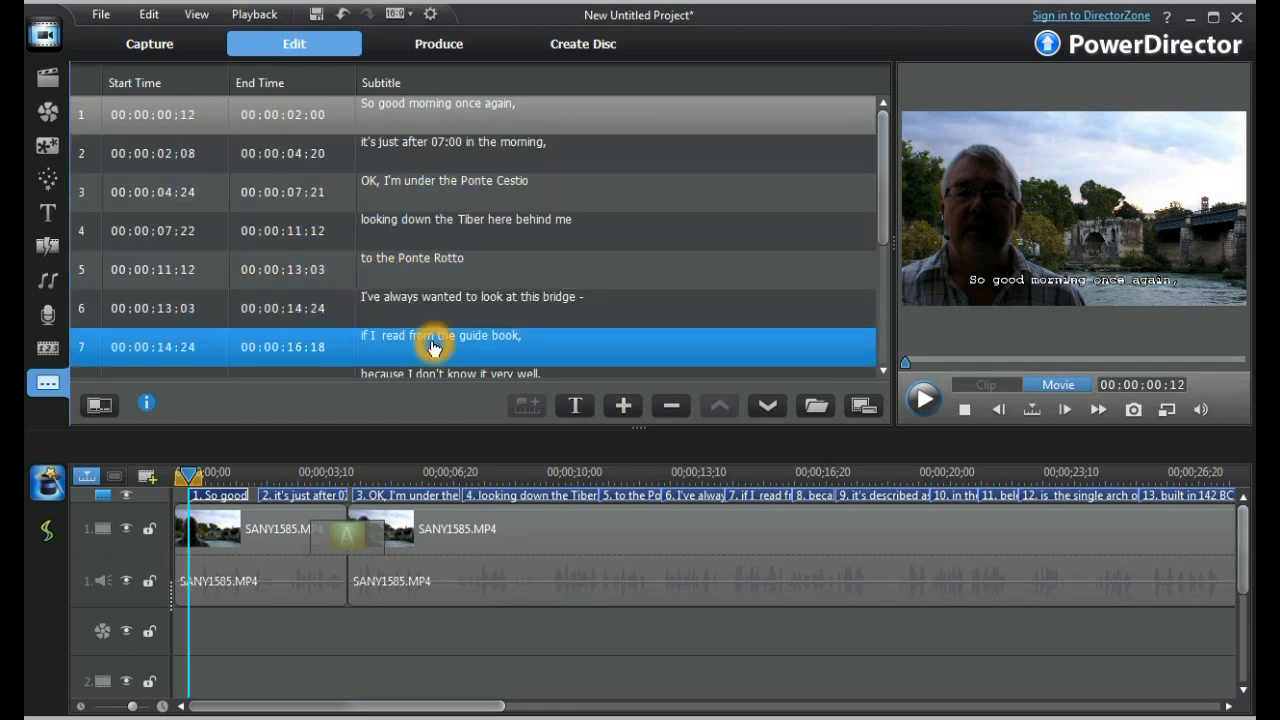
pyautogui.click(545, 623)
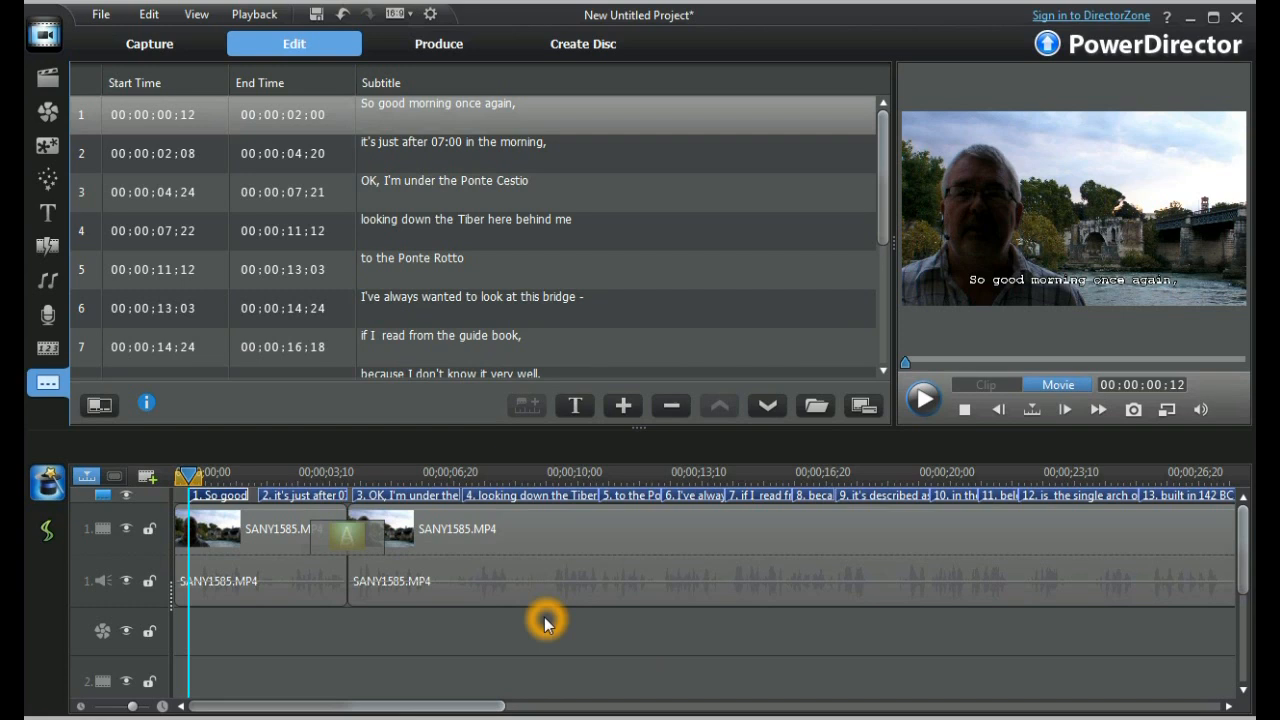
pyautogui.click(182, 128)
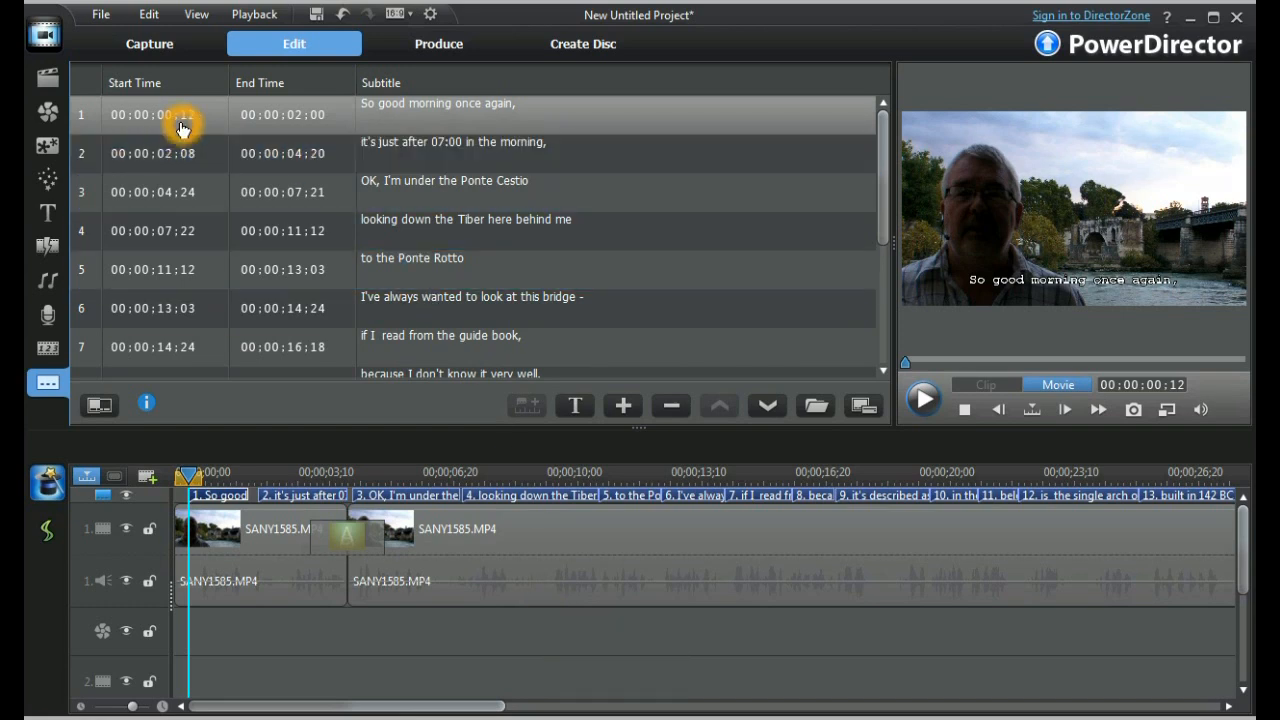
pyautogui.click(188, 117)
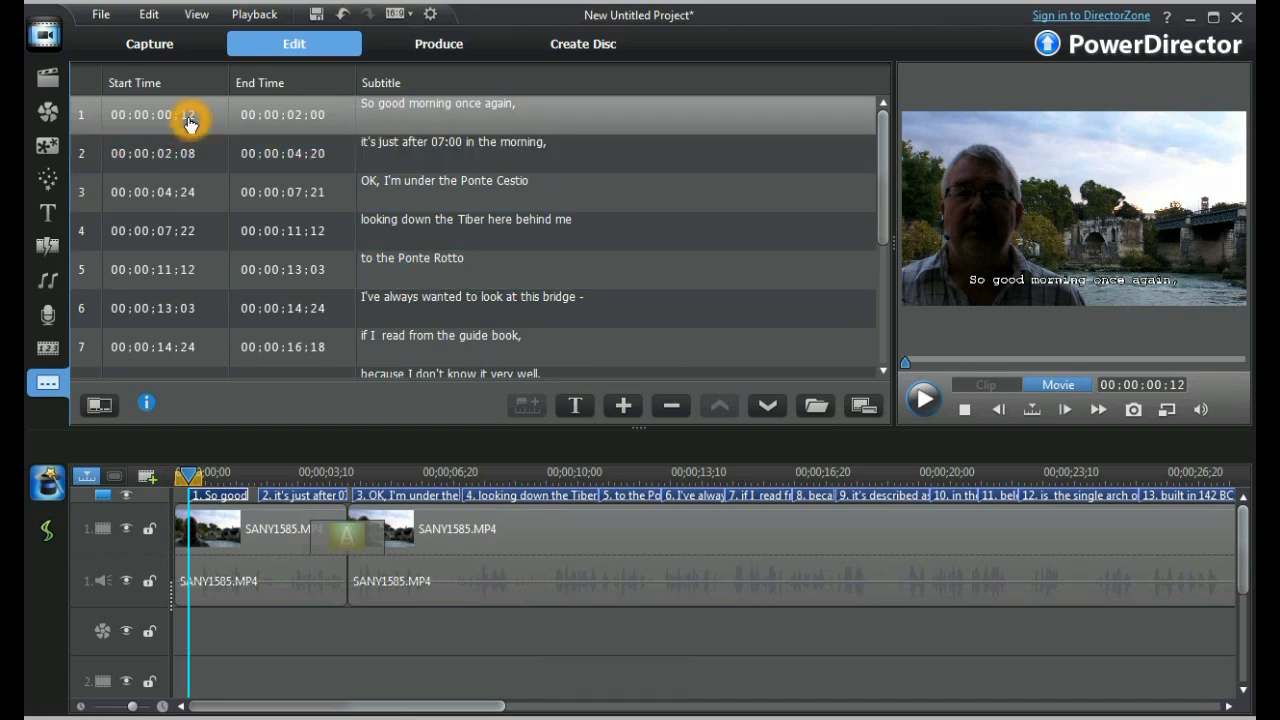
pyautogui.click(258, 148)
pyautogui.click(206, 128)
pyautogui.click(191, 123)
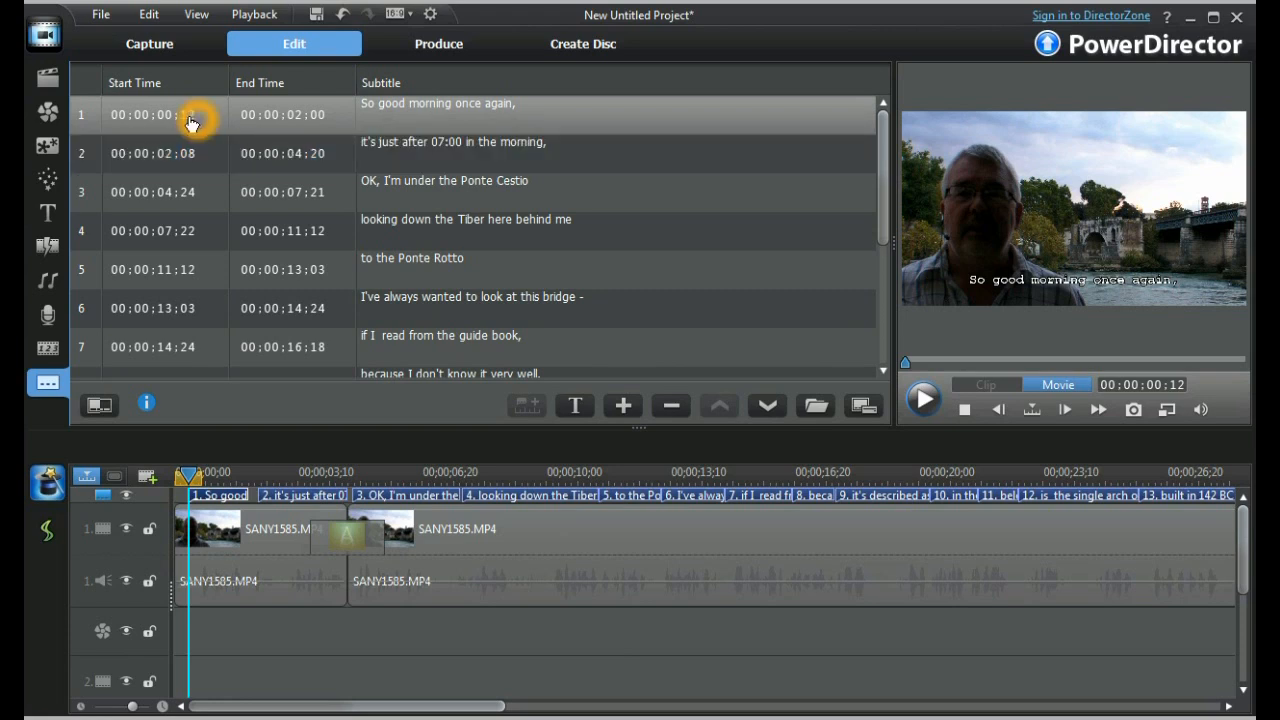
# Export the subtitles as an SRT file named subtitle.srt in the PD9 Mobile Devices folder.
pyautogui.click(866, 408)
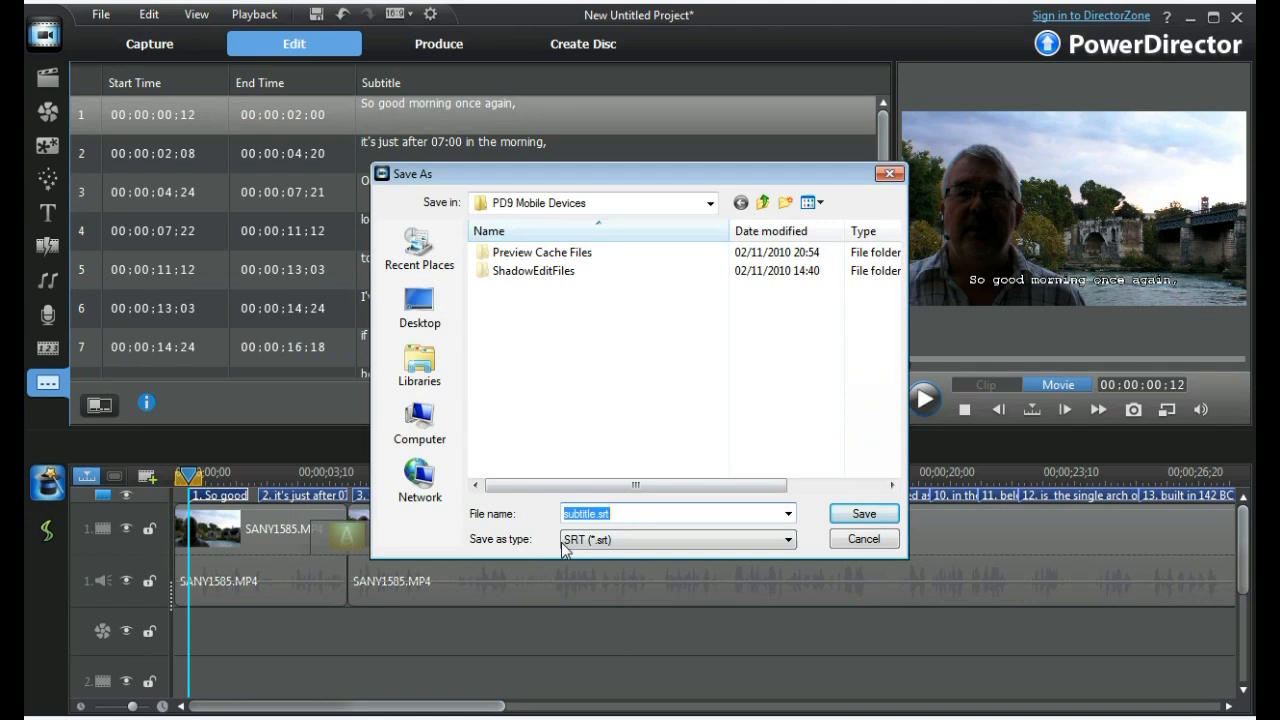
pyautogui.click(862, 522)
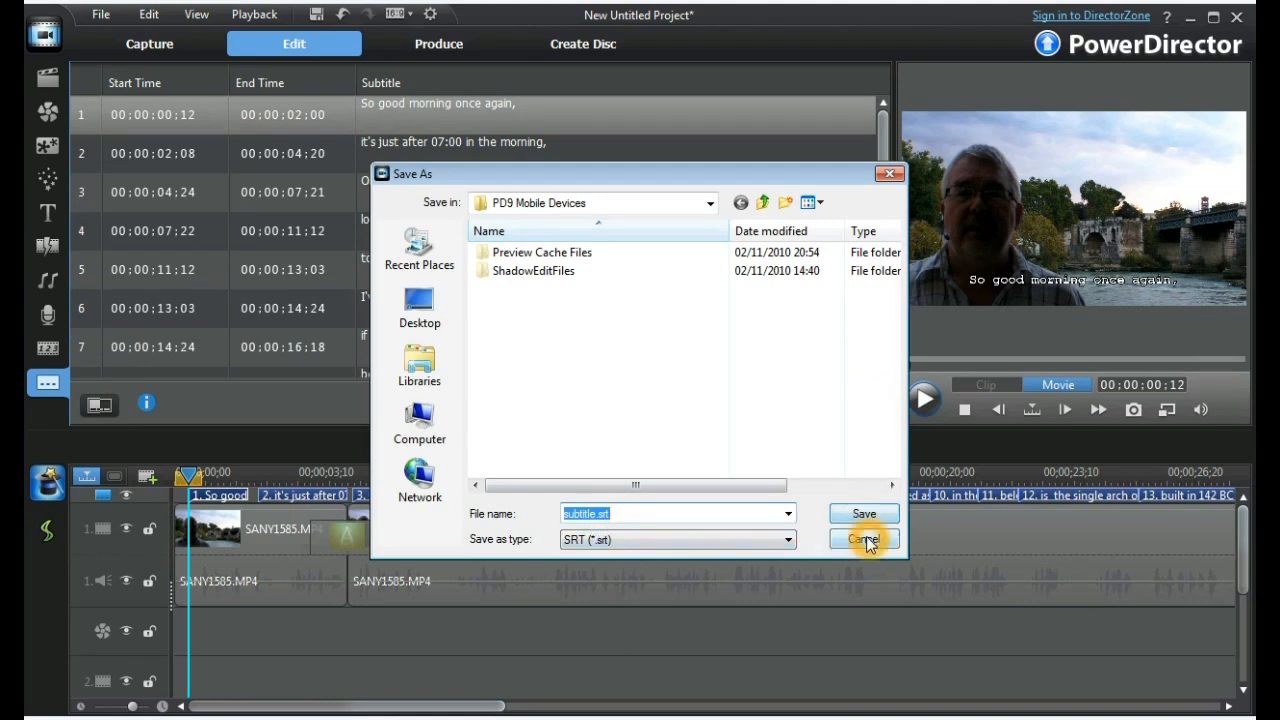
pyautogui.click(186, 120)
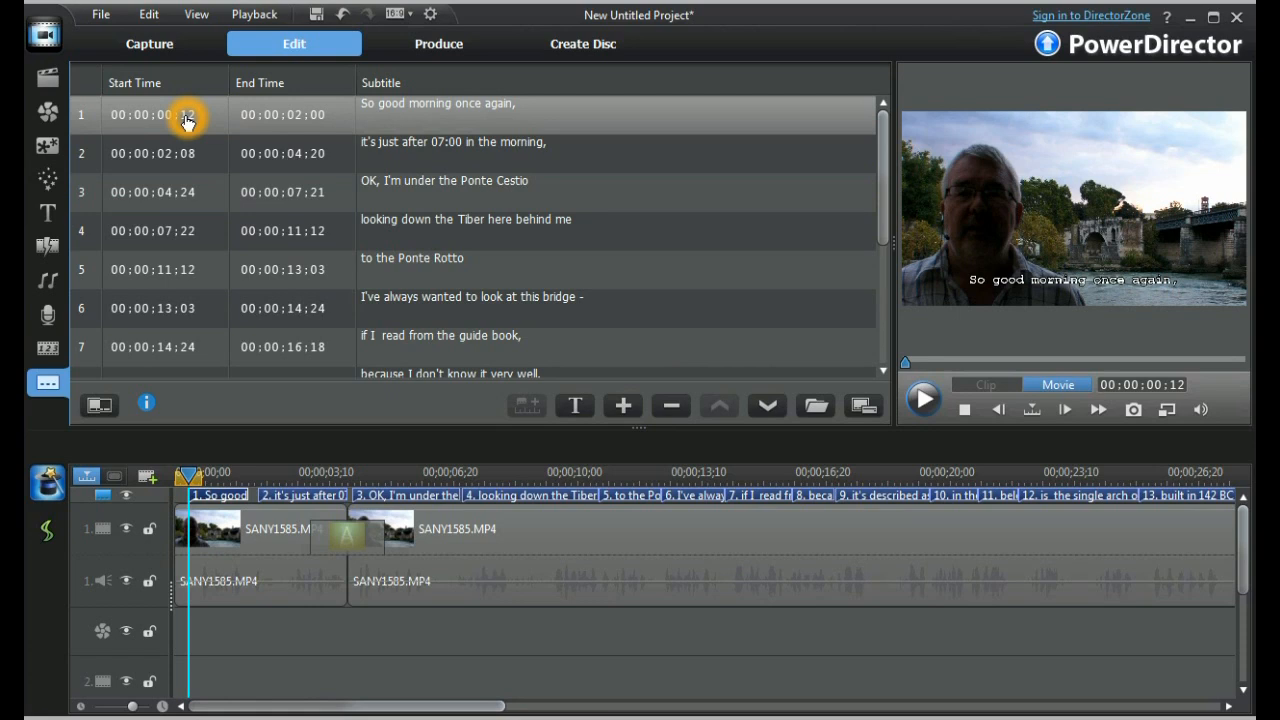